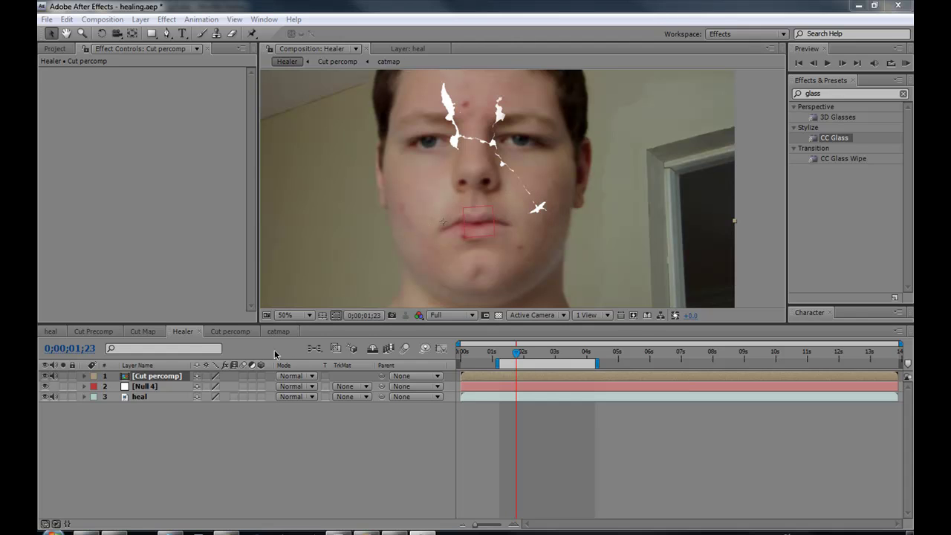
Check the catmap composition's masks, then return to the Healer composition.
left_click(215, 331)
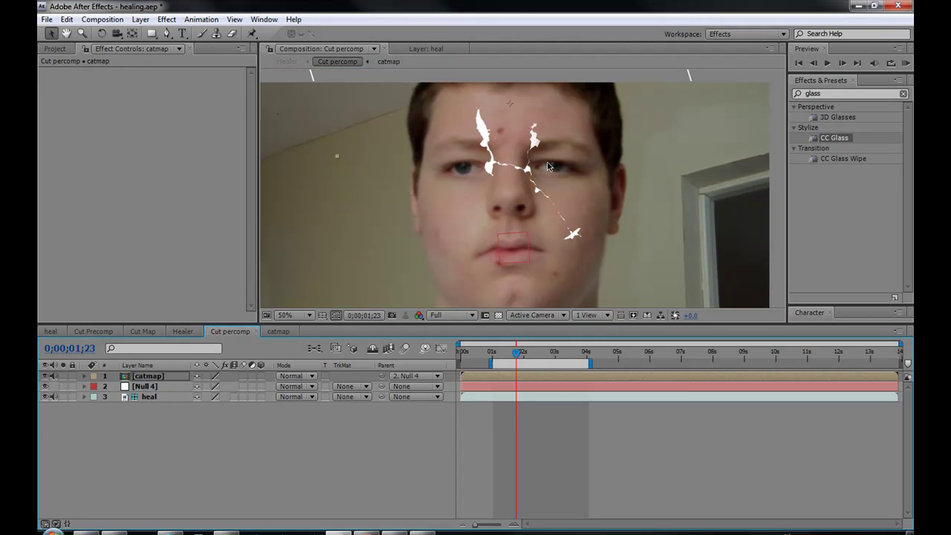
left_click(278, 331)
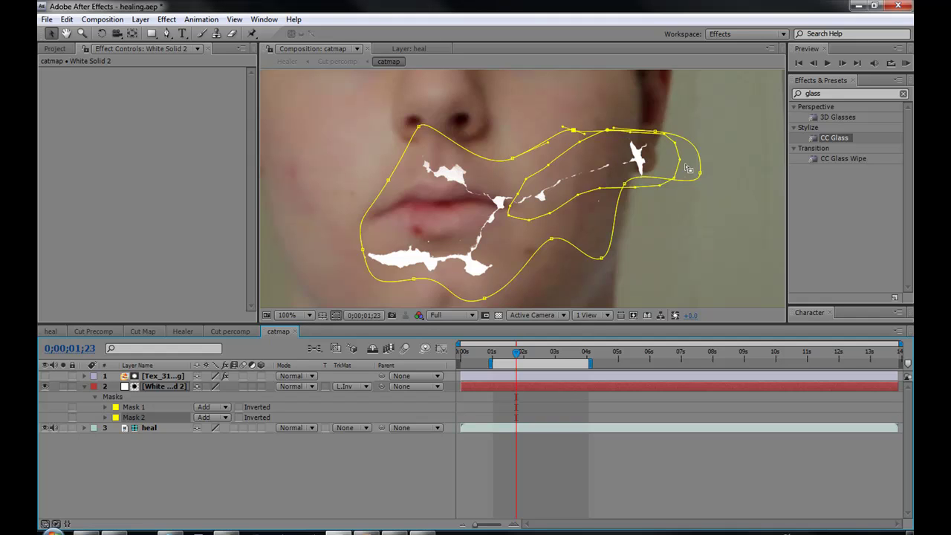
left_click(214, 333)
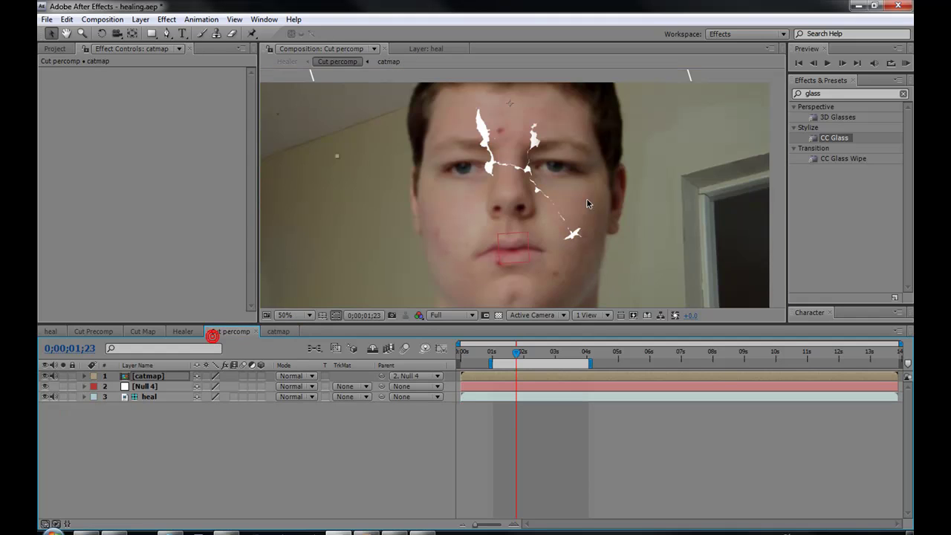
left_click(182, 332)
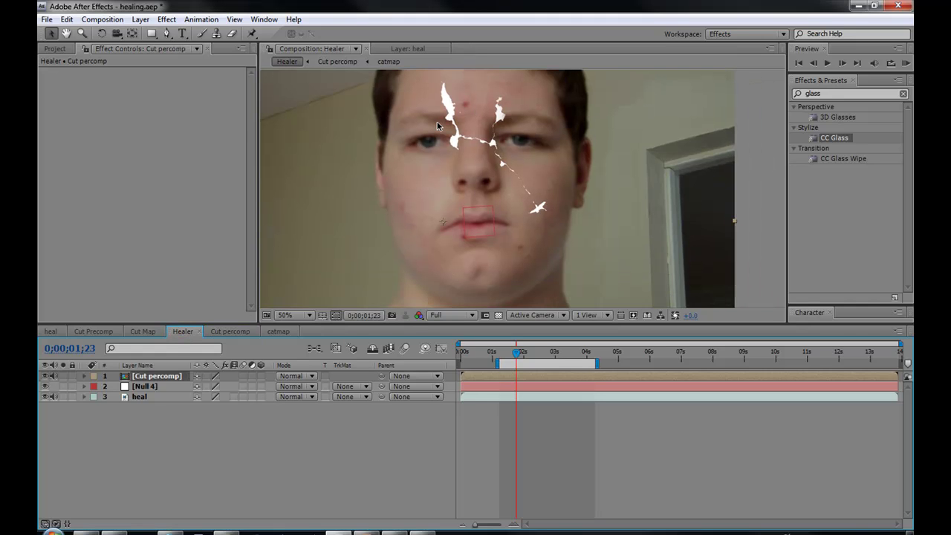
Hide the Null 4 layer and apply CC Glass to the heal layer.
left_click(158, 390)
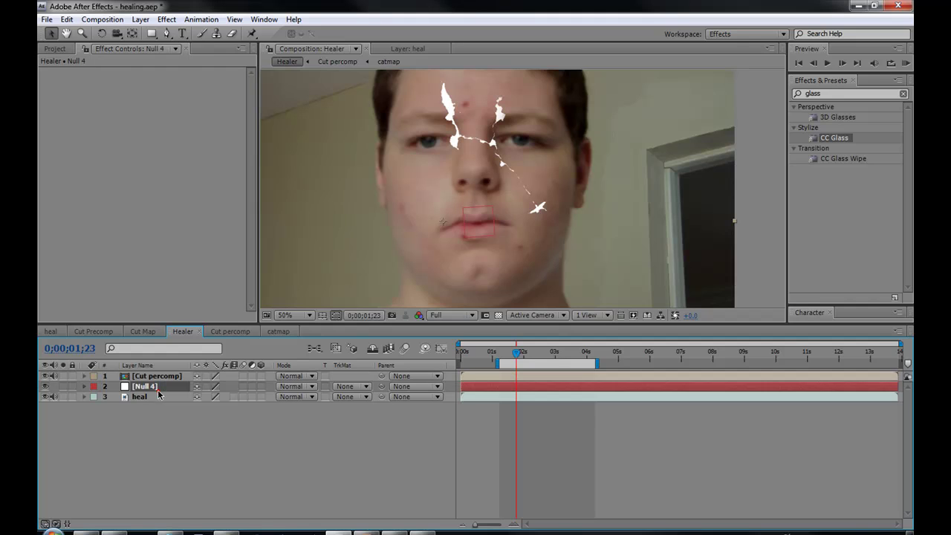
left_click(151, 397)
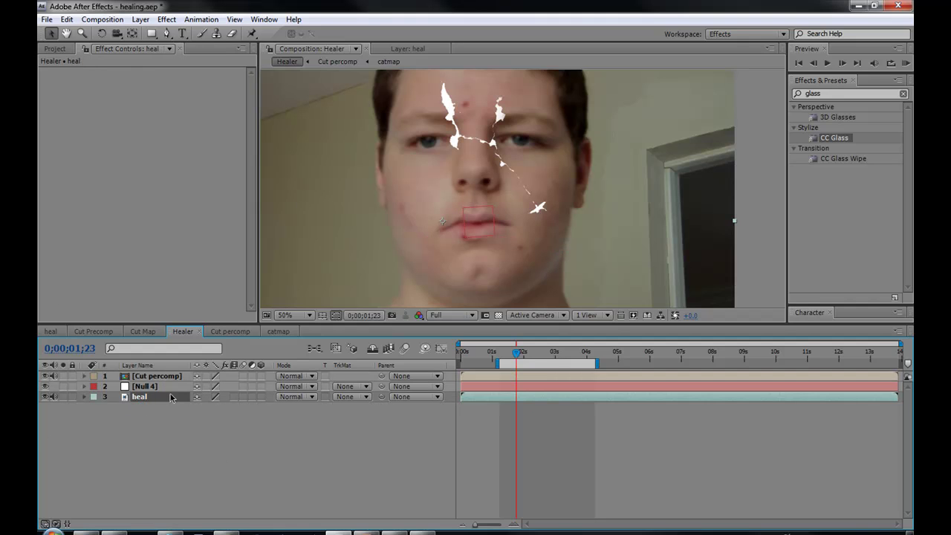
left_click(43, 386)
mouse_move(831, 141)
left_mouse_down()
mouse_move(604, 166)
mouse_move(862, 132)
mouse_move(139, 388)
mouse_move(141, 402)
left_mouse_up()
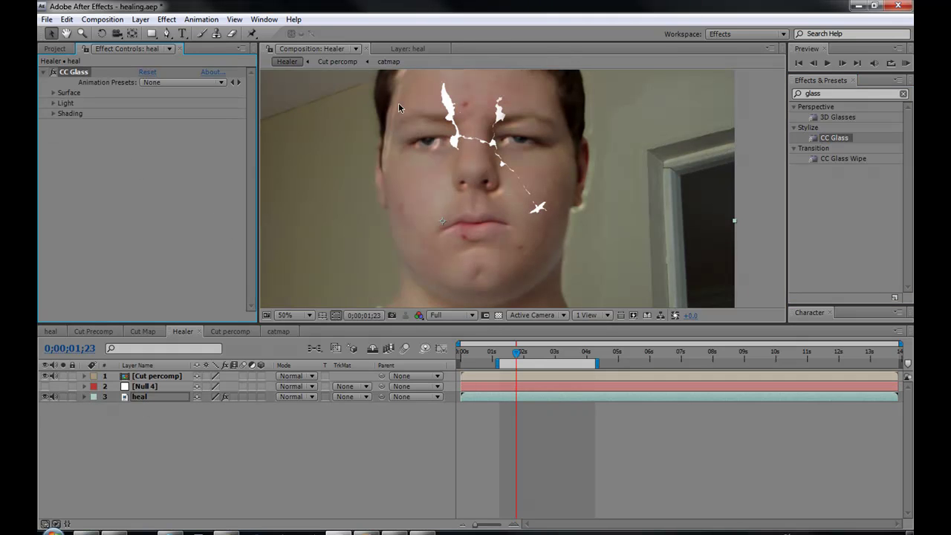
Set CC Glass's Bump Map to Cut percomp using its Alpha channel, and hide Cut percomp.
left_click(54, 93)
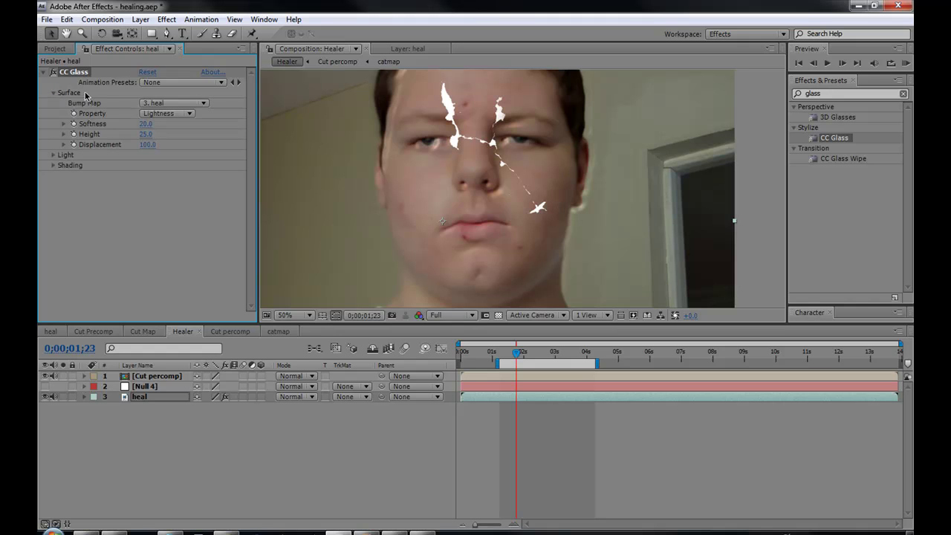
left_click(181, 104)
left_click(189, 76)
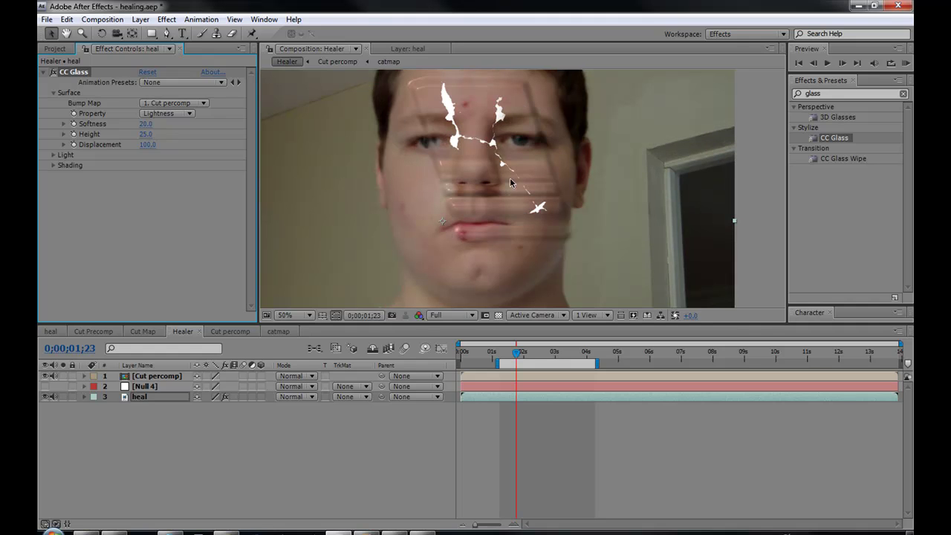
left_click(46, 376)
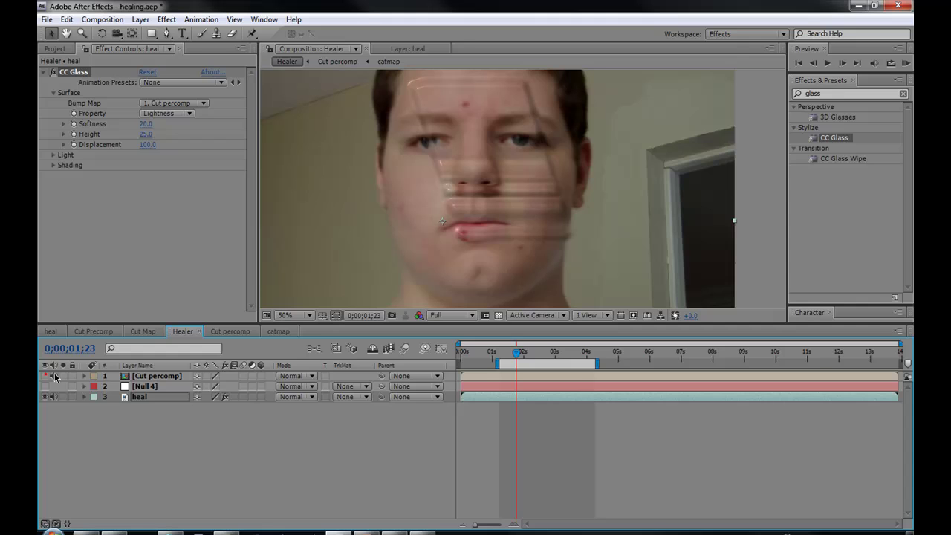
left_click(171, 113)
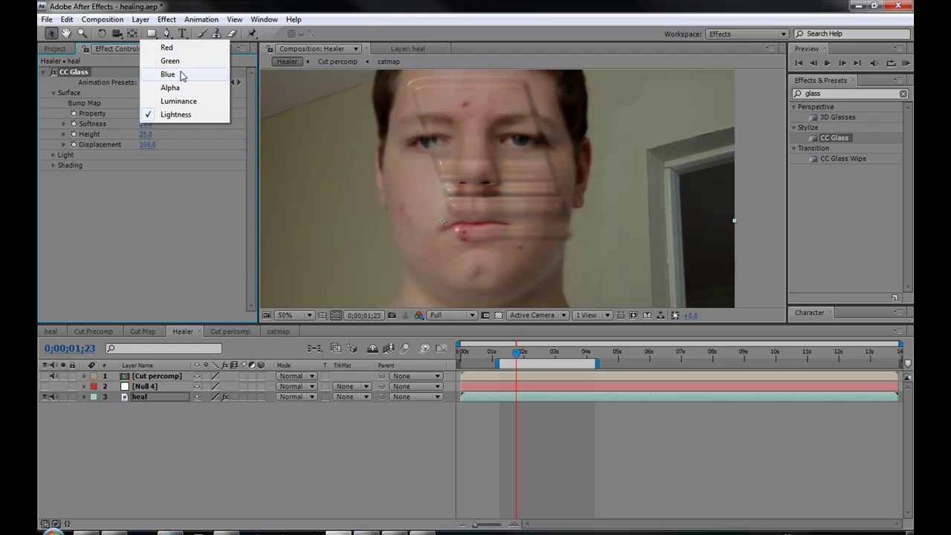
left_click(171, 87)
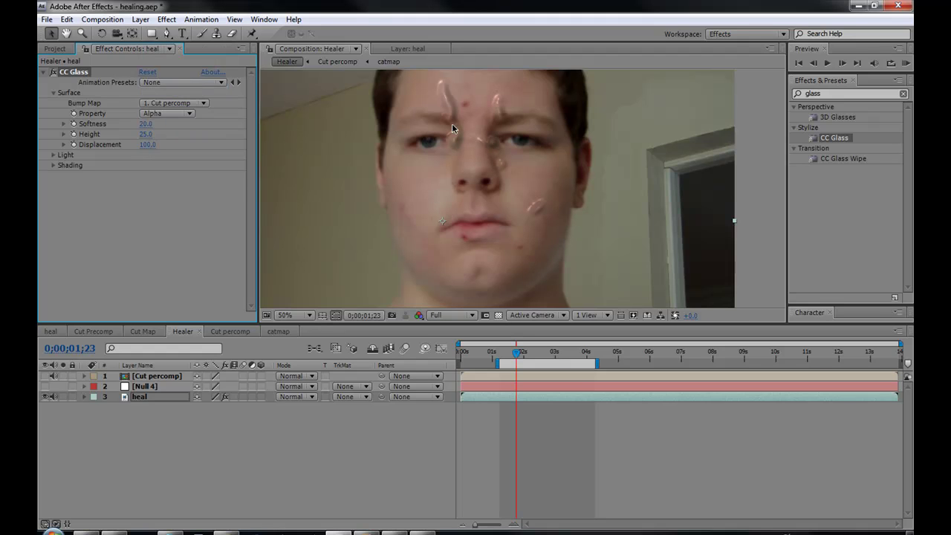
left_click(145, 123)
Set CC Glass Surface to Softness 2.3, Height 3.0 and Displacement 50.
key("Tab")
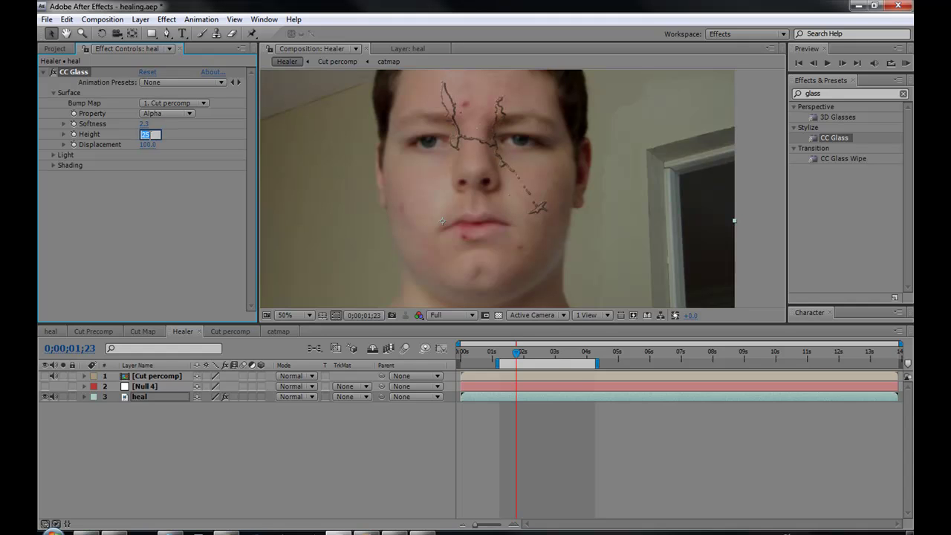
type("3.0")
key("Tab")
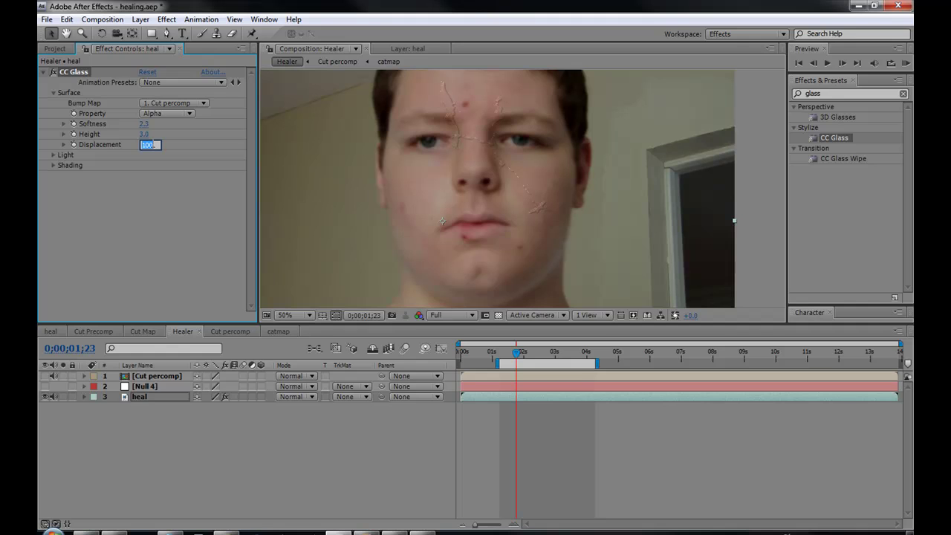
type("50")
key("Return")
Set CC Glass Light Height to 28 and Light Direction to -182°.
left_click(53, 155)
left_click(148, 206)
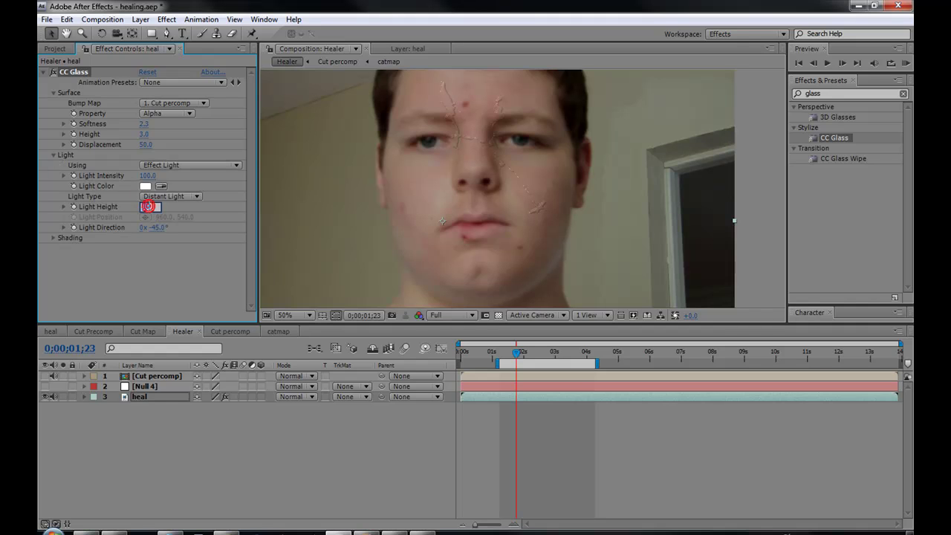
type("28")
key("Return")
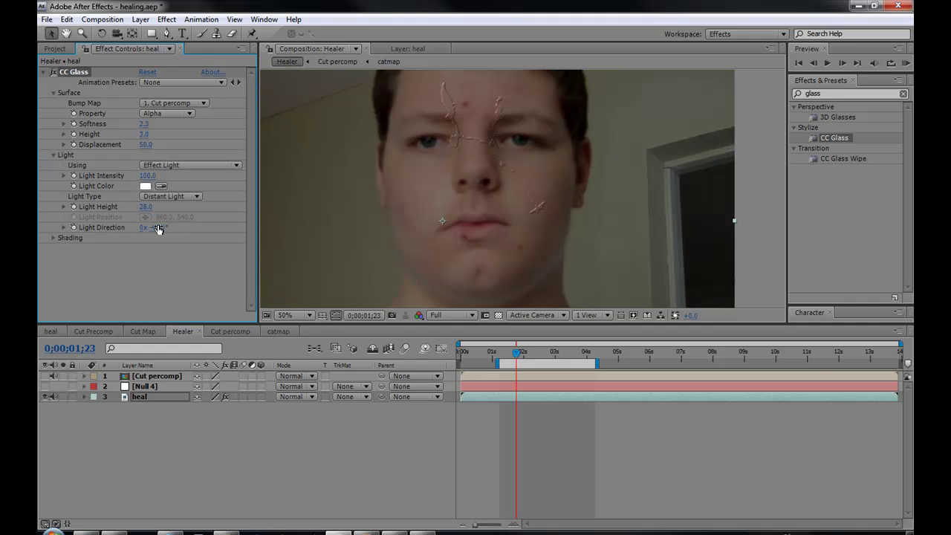
left_click(158, 228)
type("18")
type("-185")
left_click(116, 300)
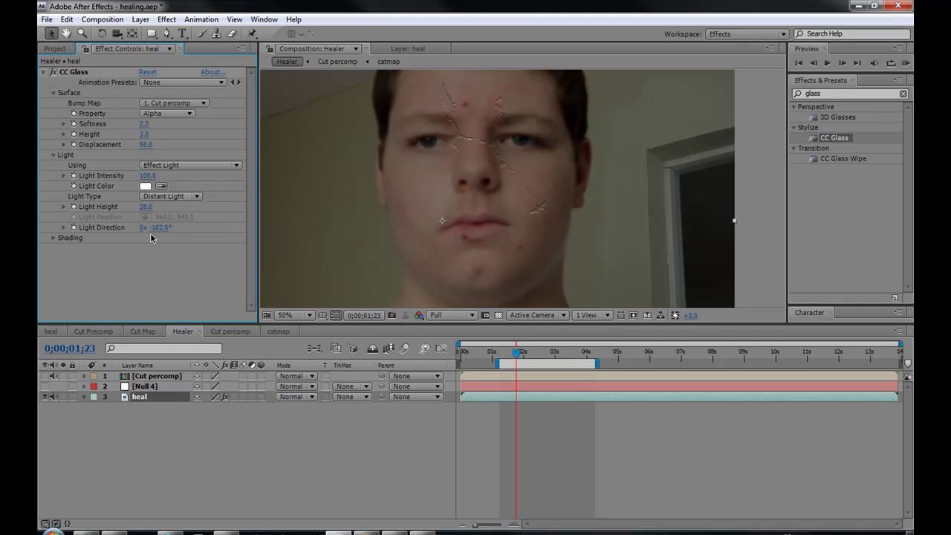
Set CC Glass Shading to Ambient 94, Diffuse 83, Specular 4.0 and Roughness 0.119.
left_click(52, 238)
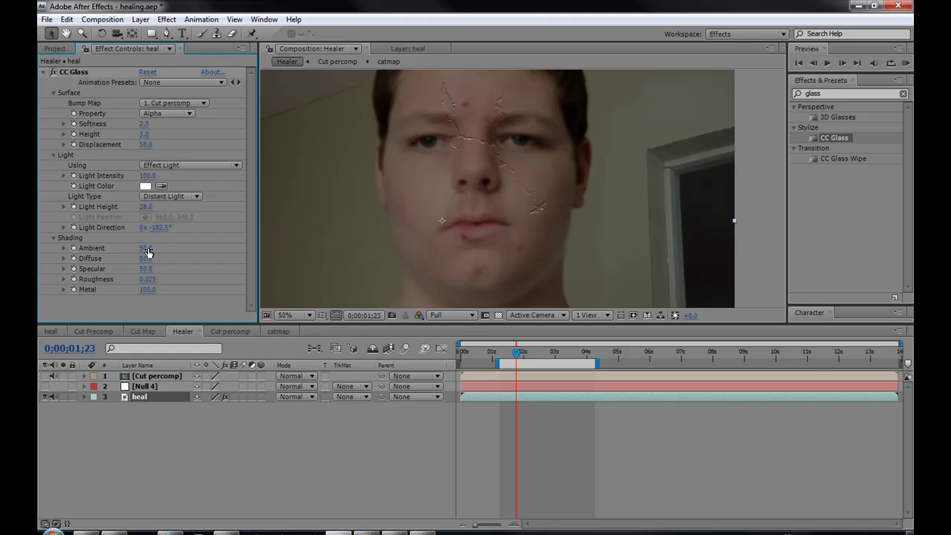
left_click(145, 251)
type("94")
key("Return")
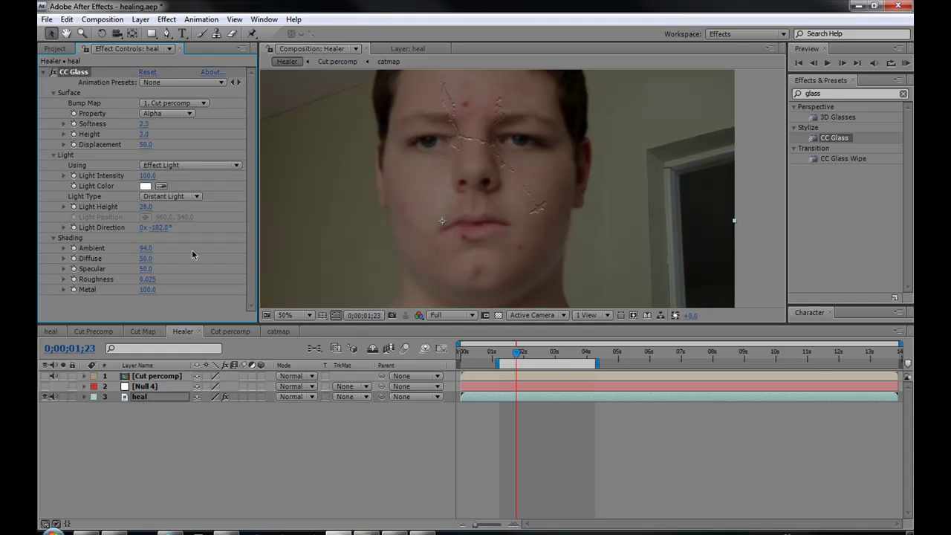
left_click(146, 259)
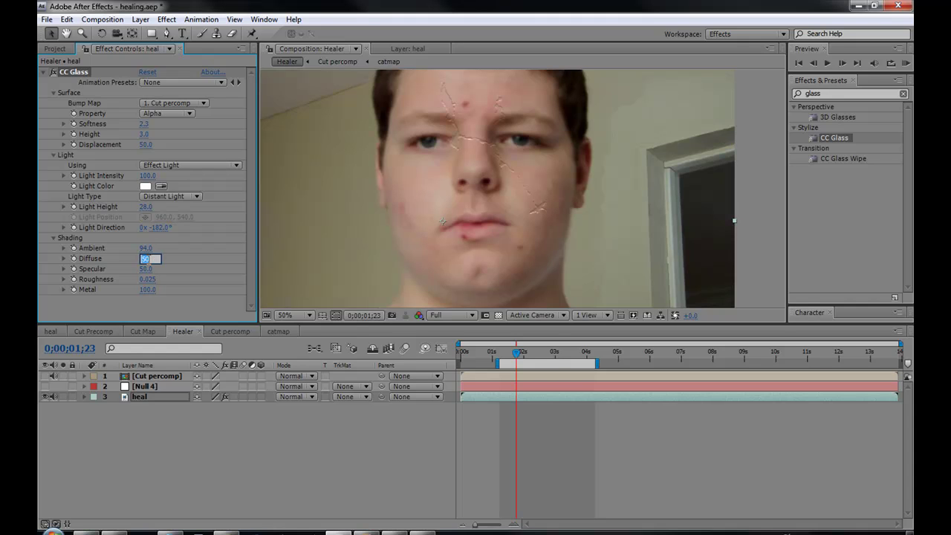
type("83.")
key("Tab")
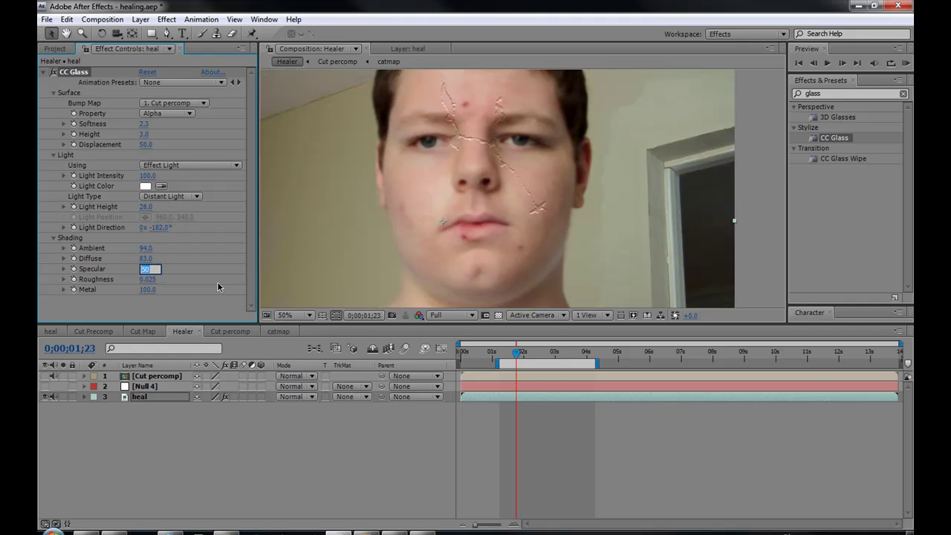
type("4")
key("Return")
left_click(145, 279)
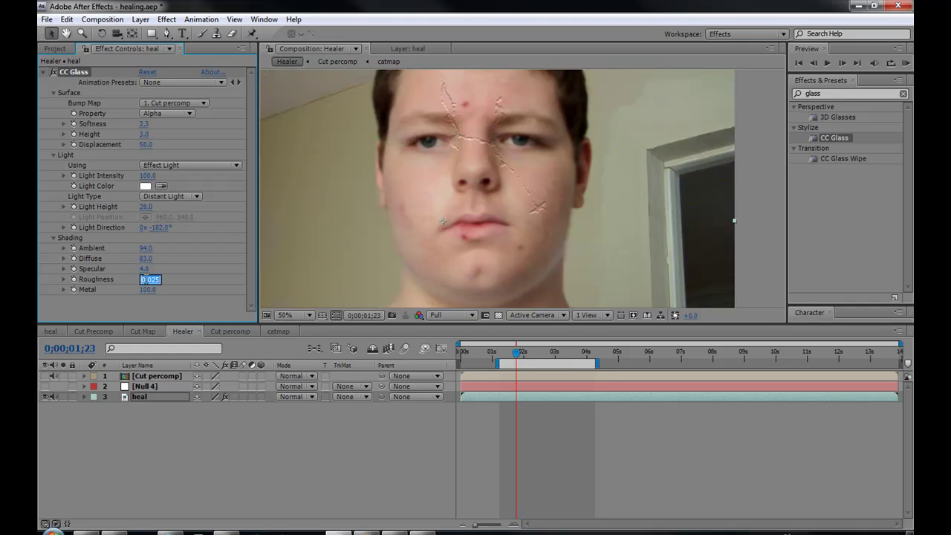
type(".119")
left_click(109, 315)
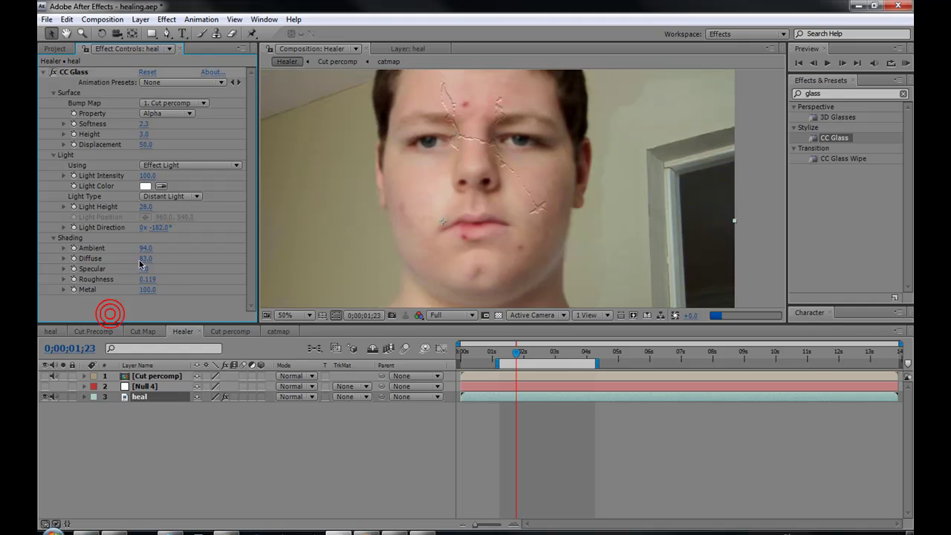
Zoom the viewer to 100% and collapse the CC Glass effect.
scroll(453, 152, "up", 2)
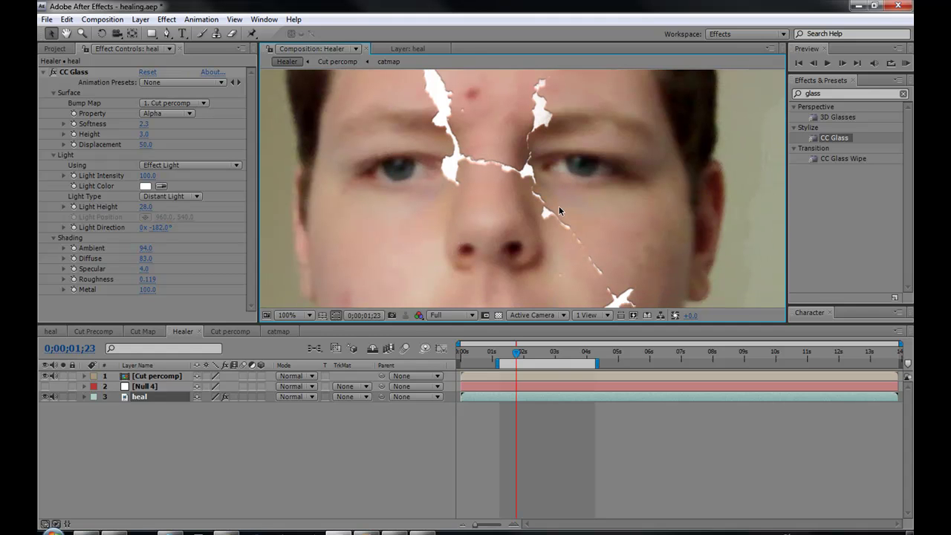
left_click(43, 72)
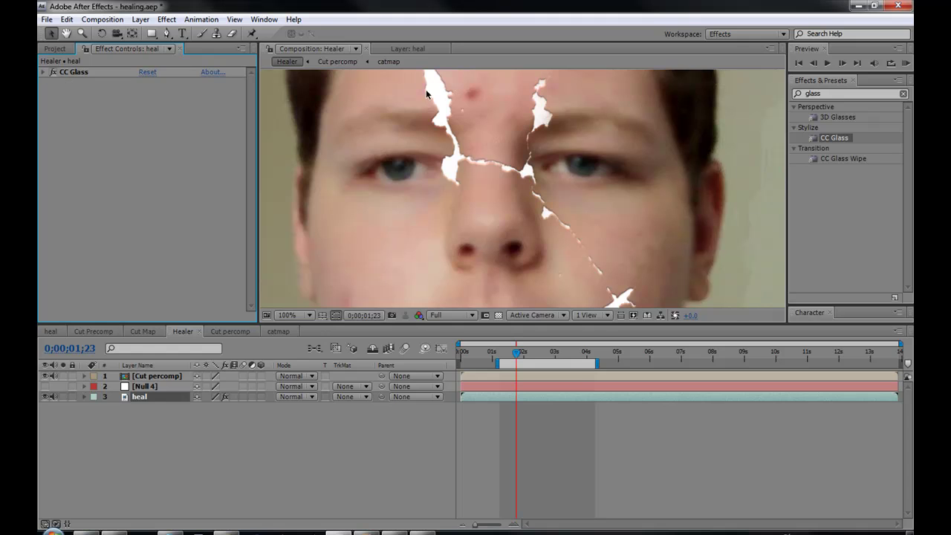
Add a Fill effect to the Cut percomp layer.
left_click(151, 380)
right_click(151, 113)
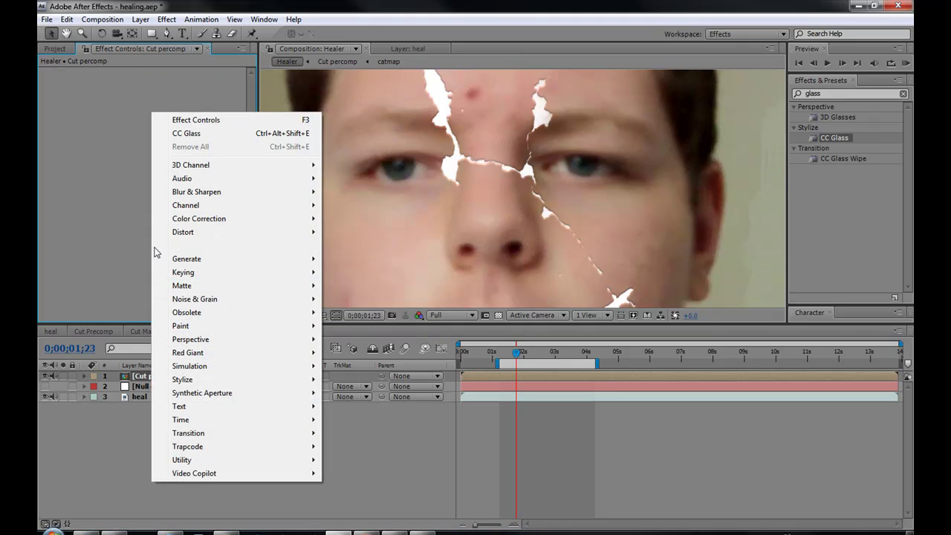
left_click(167, 18)
left_click(166, 19)
mouse_move(216, 149)
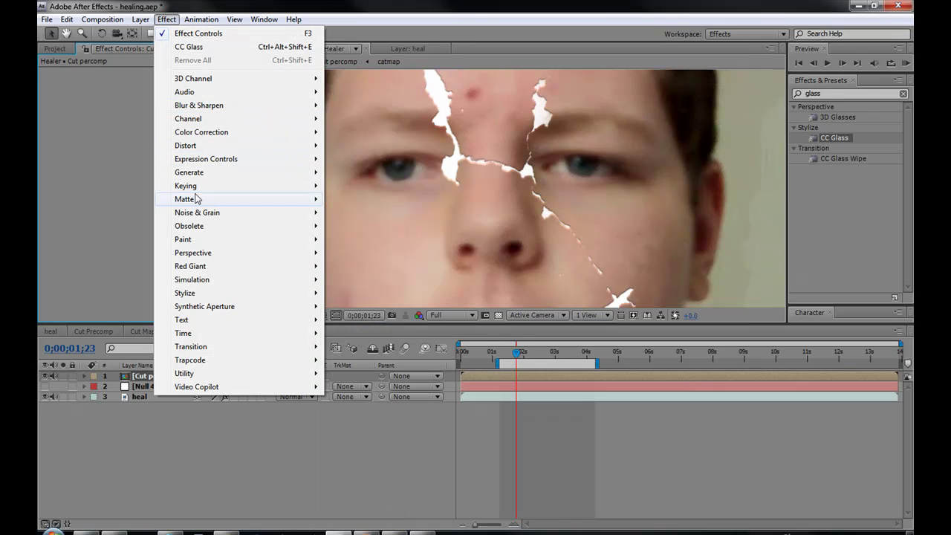
mouse_move(194, 172)
left_click(368, 359)
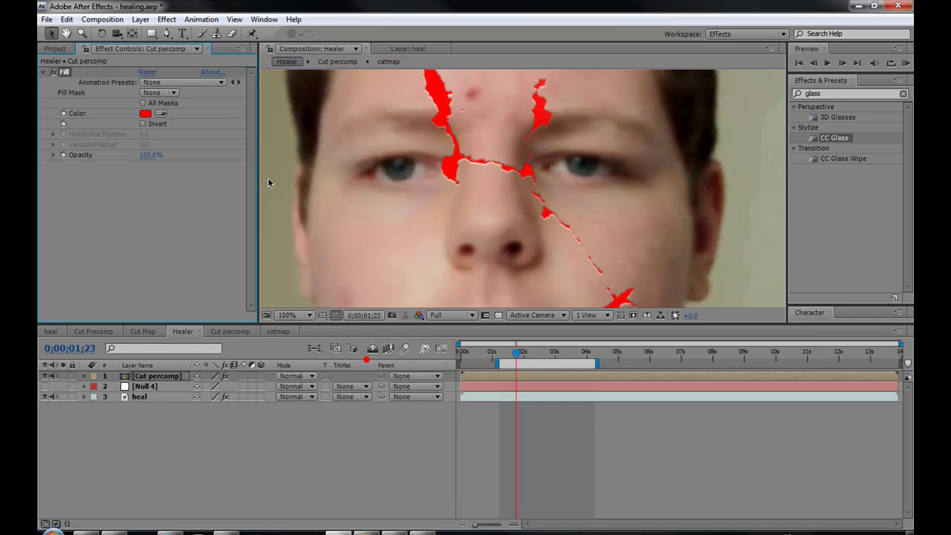
Set the Fill colour to deep blood red 610E0E.
left_click(145, 113)
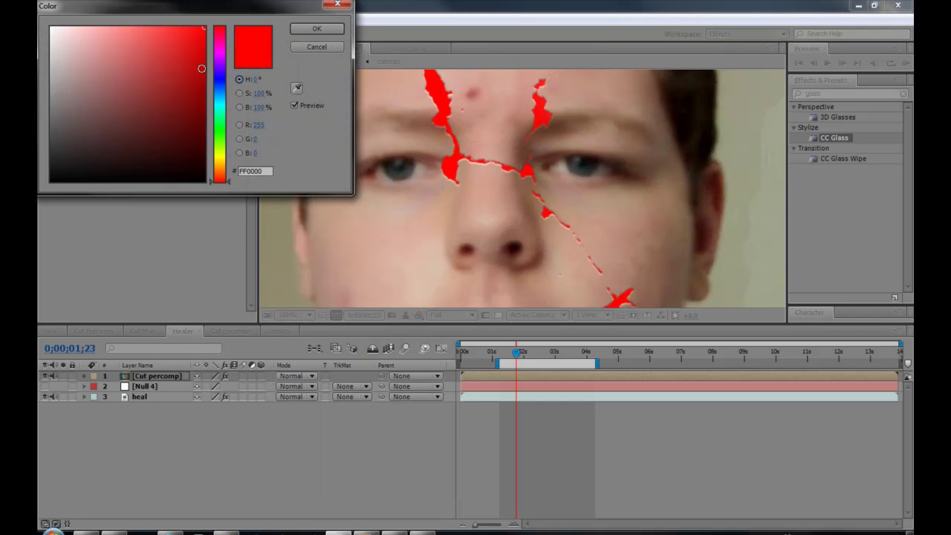
left_click_drag(181, 31, 175, 99)
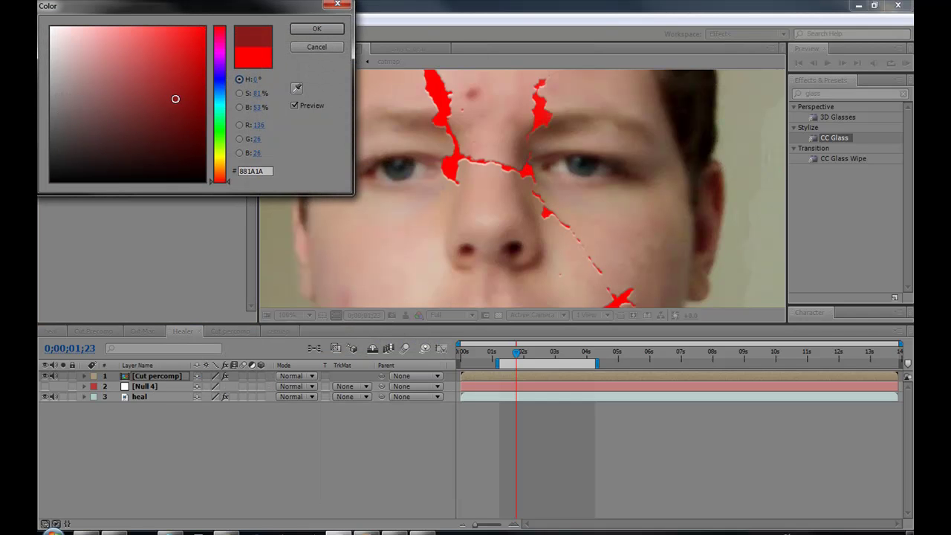
left_click(314, 34)
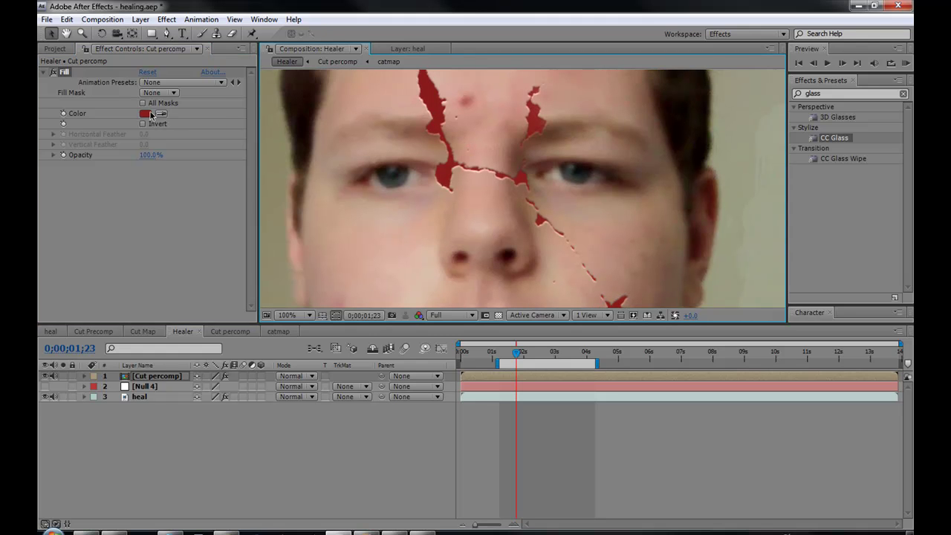
left_click(145, 113)
left_click(183, 122)
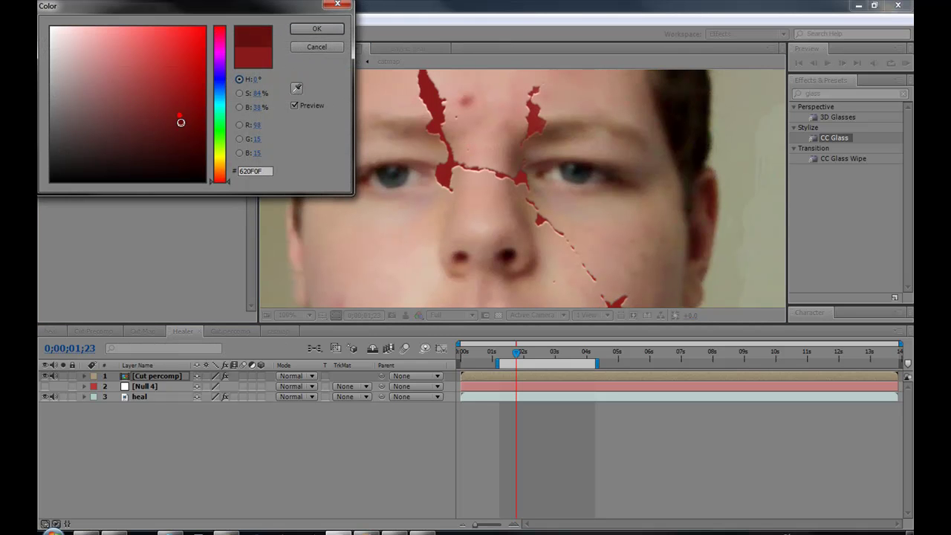
left_click(308, 30)
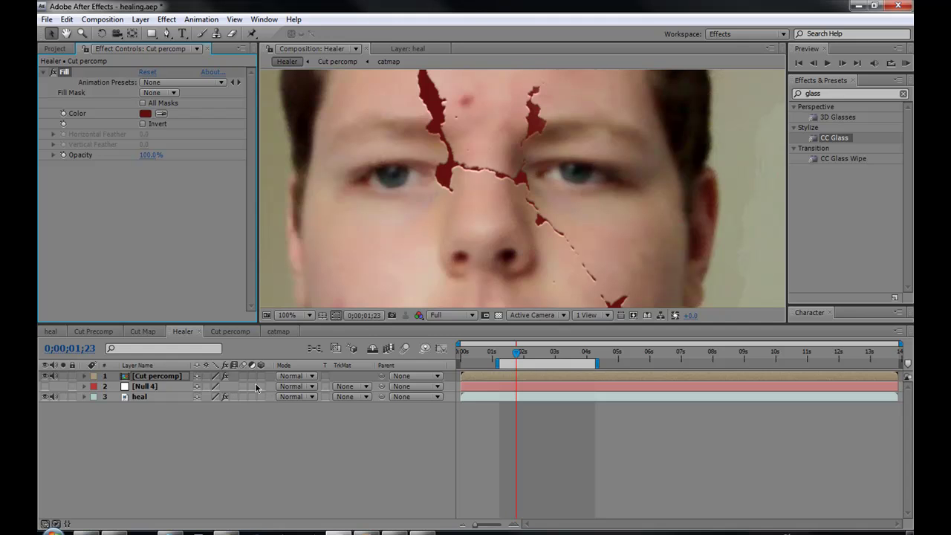
Set Cut percomp's blending mode to Classic Color Burn and zoom in on the cracks.
left_click(304, 377)
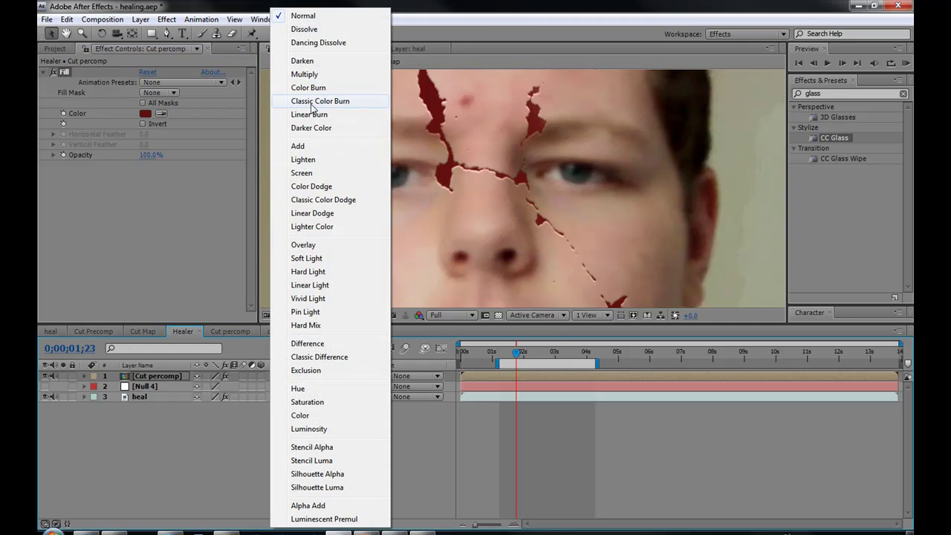
left_click(311, 103)
scroll(493, 192, "up", 1)
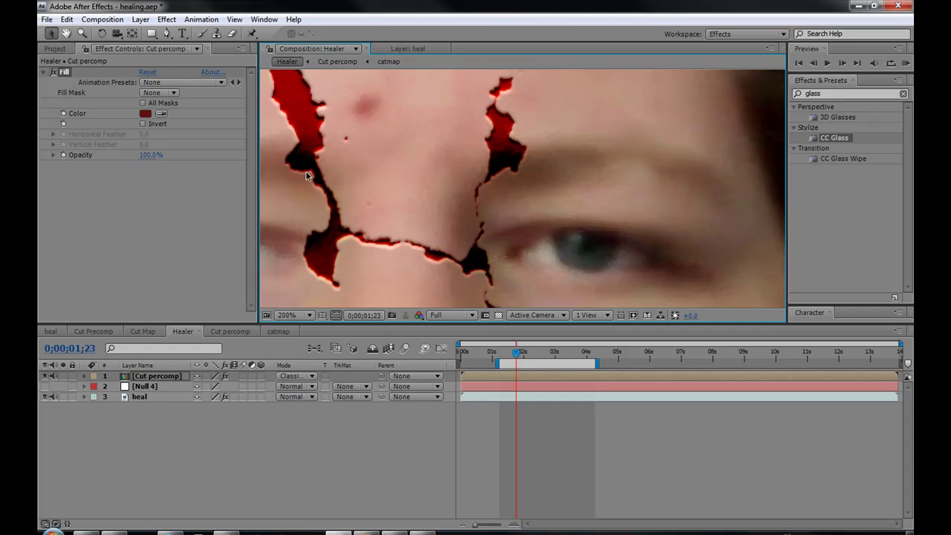
scroll(424, 244, "down", 2)
scroll(527, 235, "up", 3)
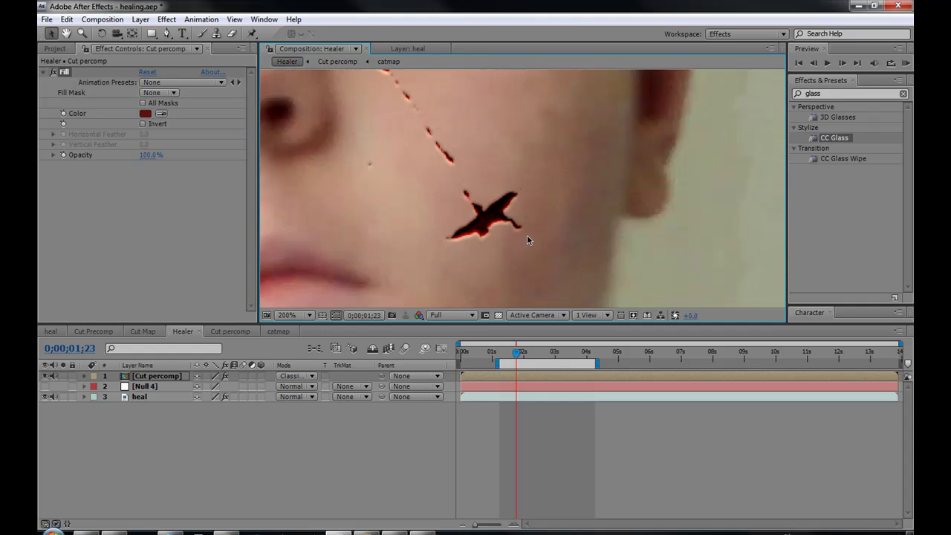
scroll(494, 256, "down", 2)
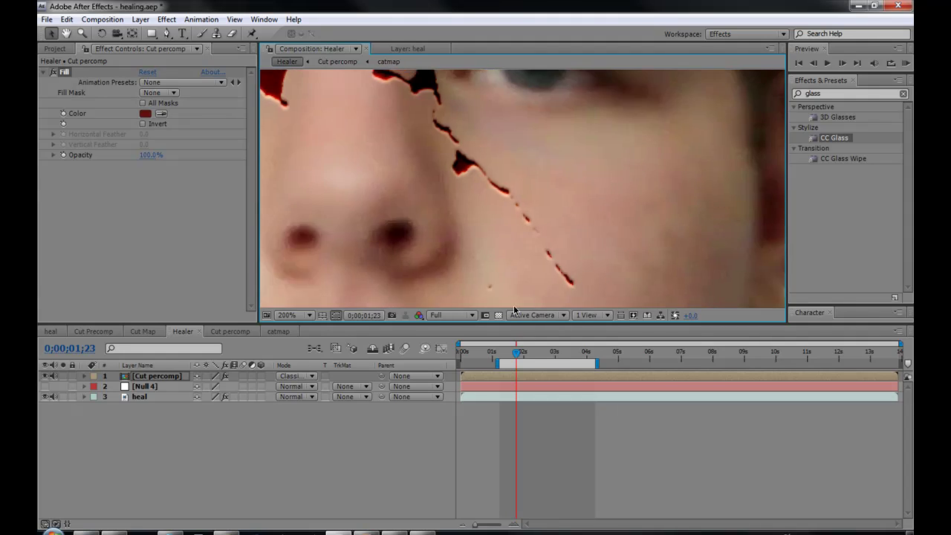
scroll(431, 195, "up", 2)
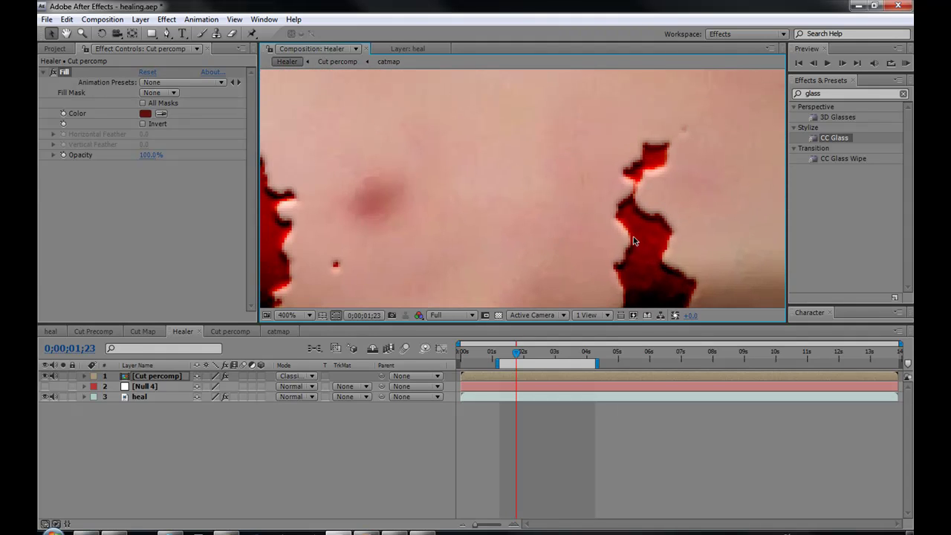
scroll(633, 236, "down", 2)
scroll(541, 229, "down", 2)
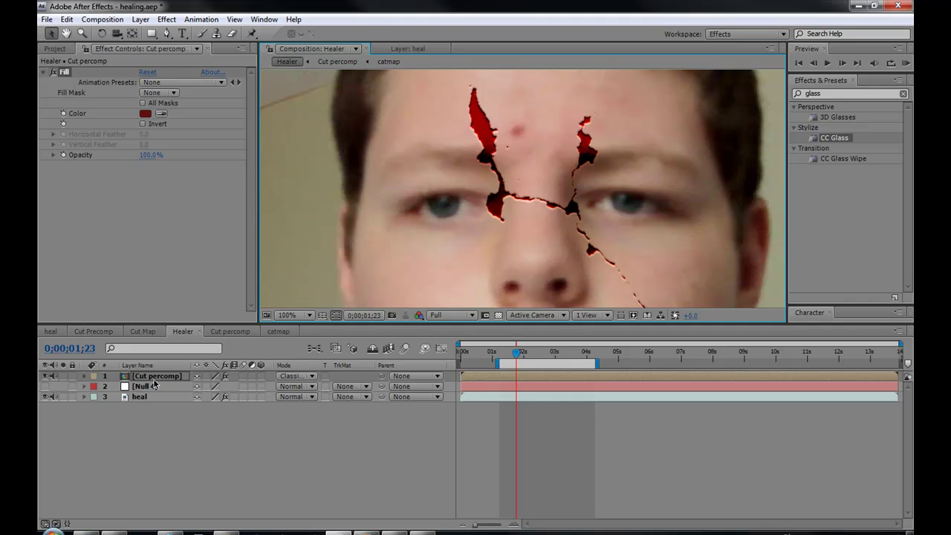
left_click_drag(557, 215, 528, 213)
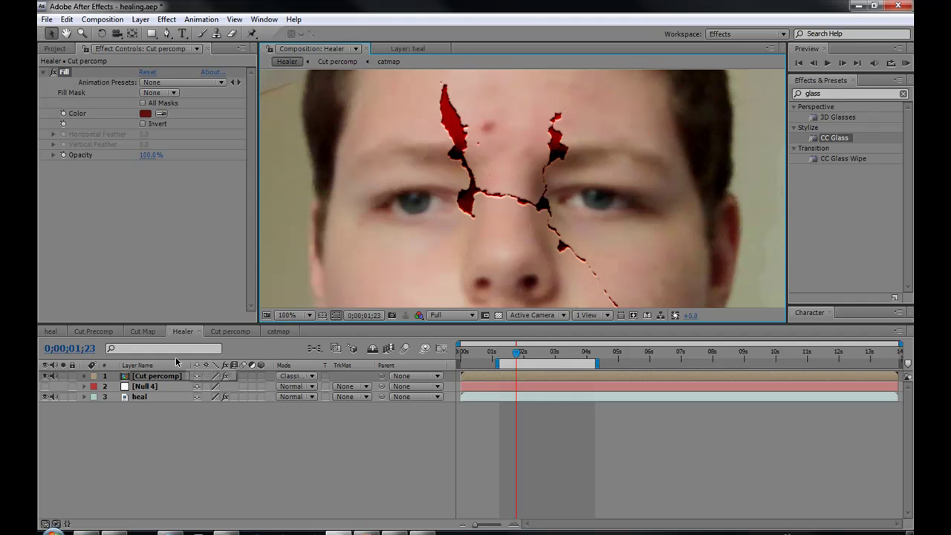
Duplicate the Cut percomp crack layer.
left_click(156, 376)
key("ctrl+d")
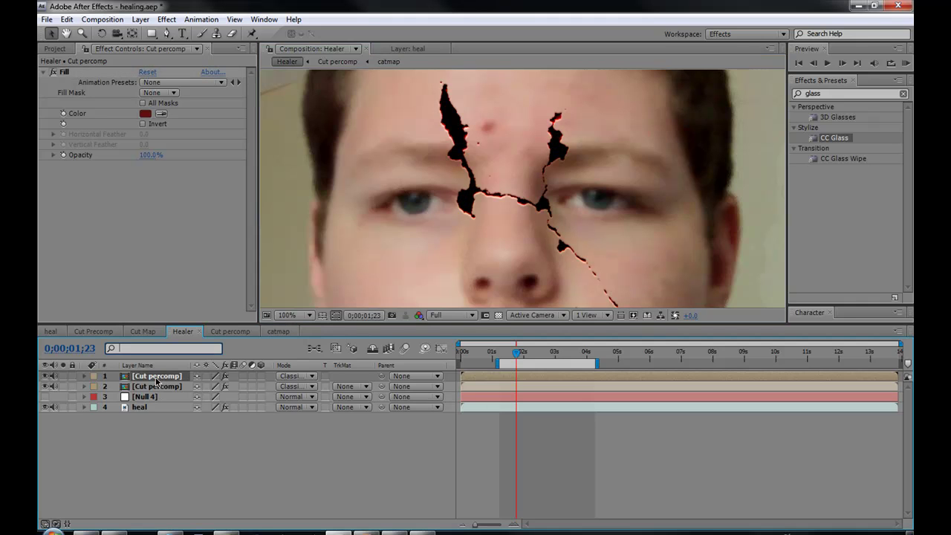
left_click_drag(539, 178, 514, 137)
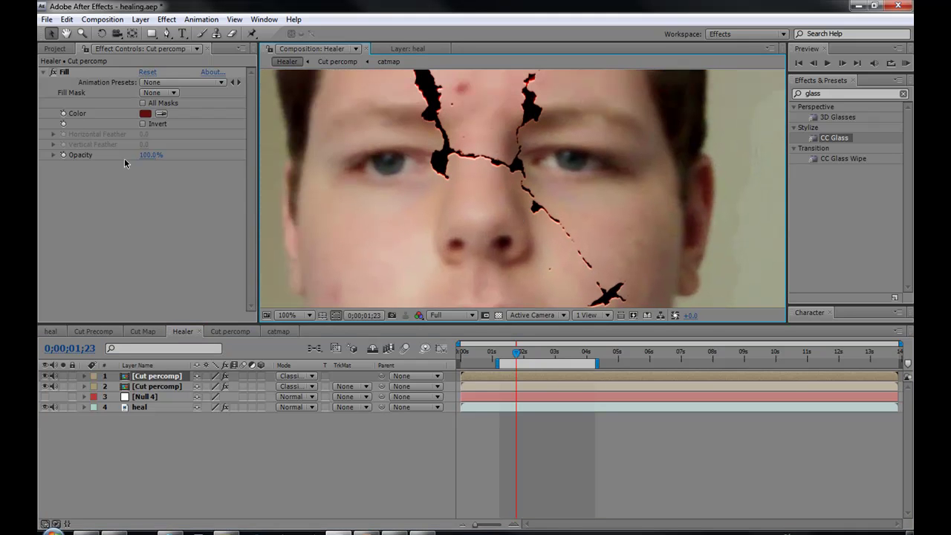
Add Fast Blur with Blurriness 34 to the duplicate crack layer.
left_click(168, 388)
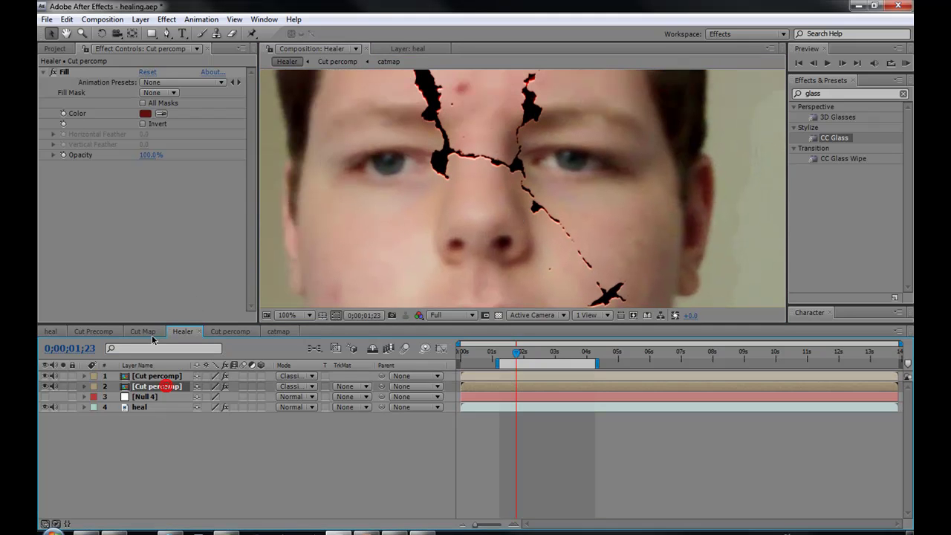
right_click(119, 159)
right_click(79, 234)
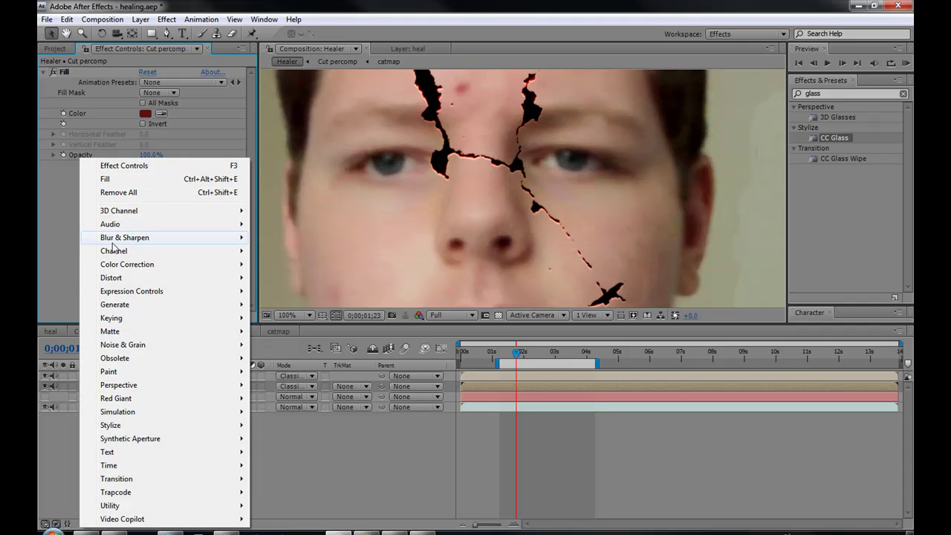
mouse_move(119, 239)
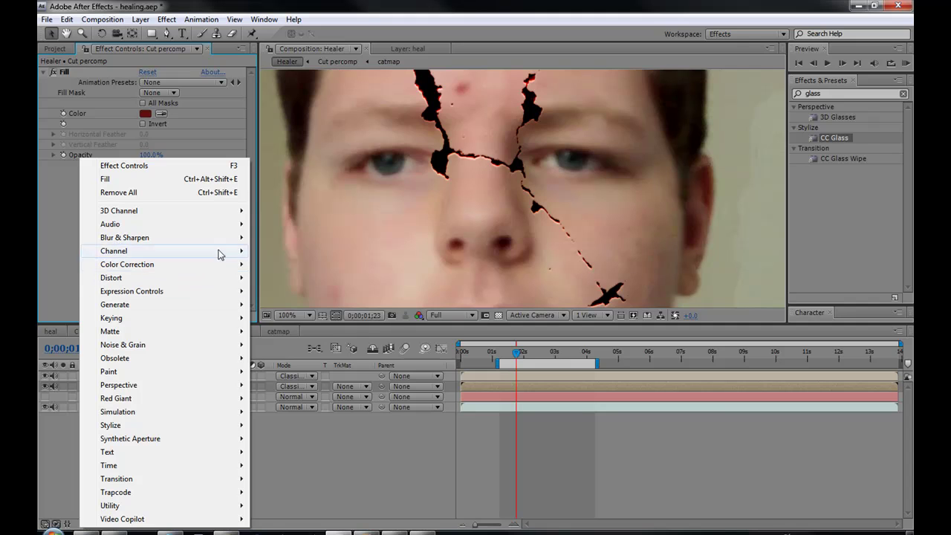
mouse_move(204, 240)
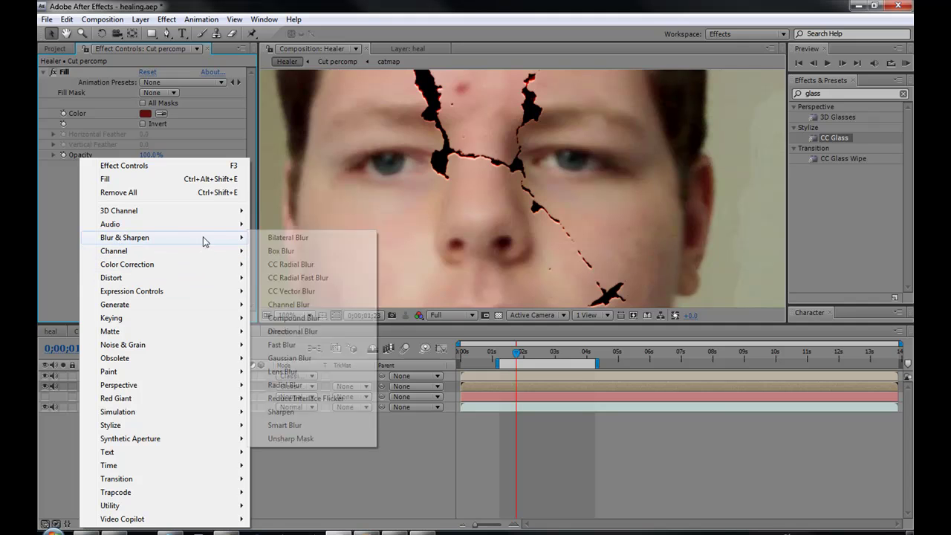
left_click(282, 346)
left_click_drag(147, 187, 163, 187)
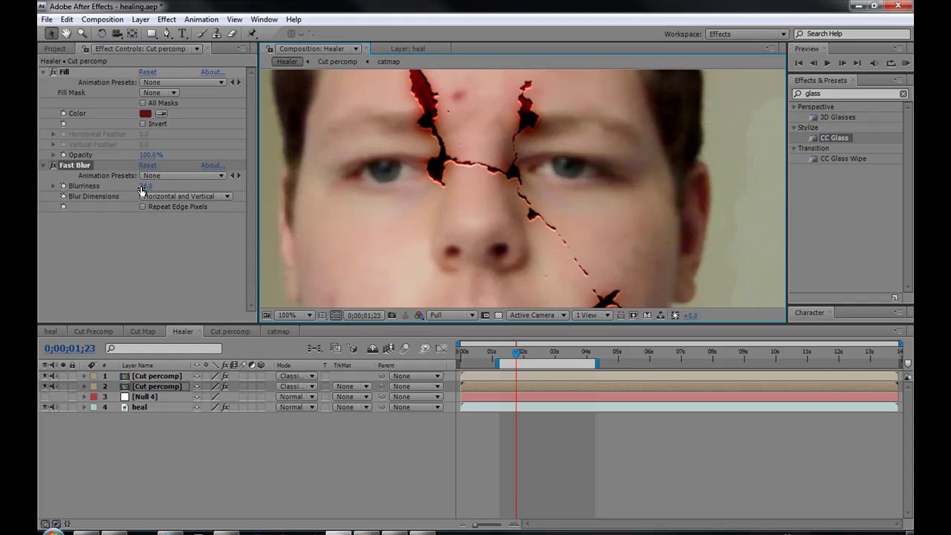
scroll(550, 202, "up", 4)
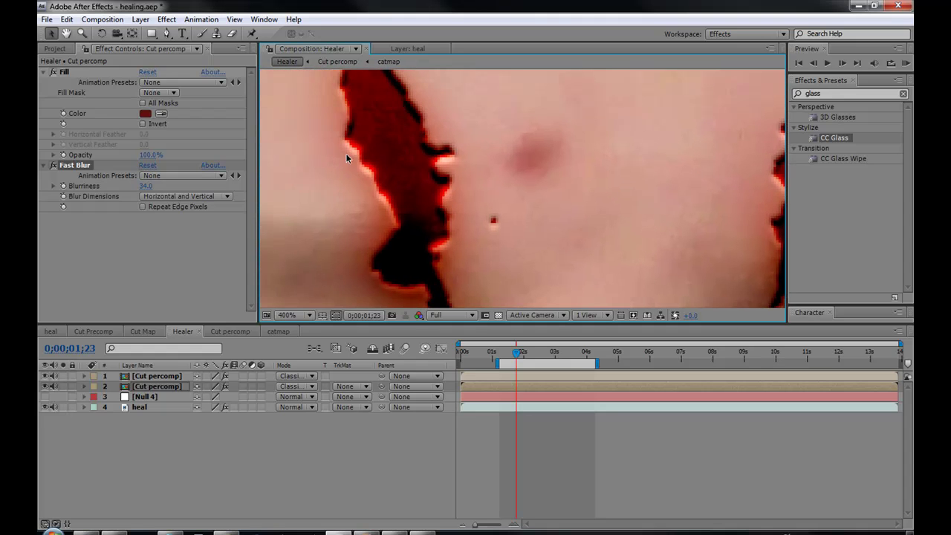
Add Curves on the Alpha channel and bow the curve up to widen the red glow.
right_click(110, 232)
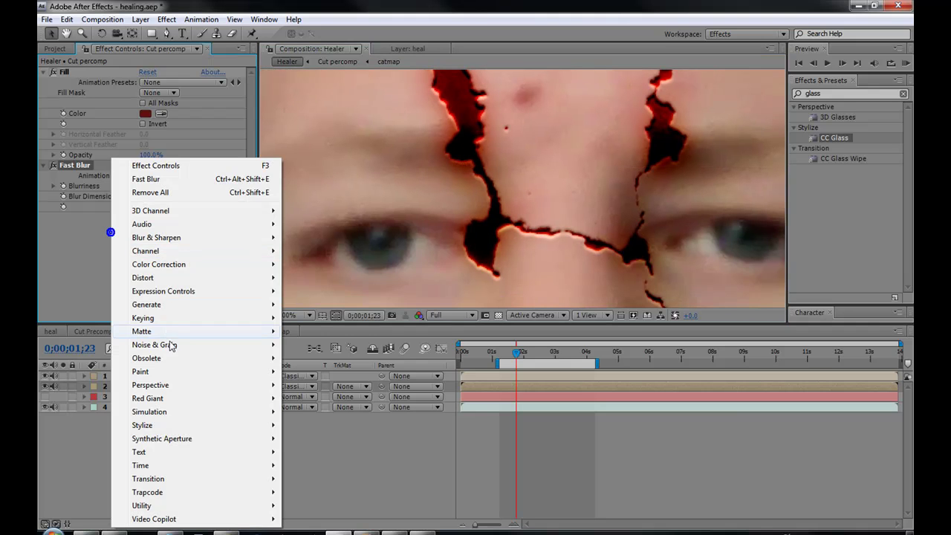
mouse_move(153, 269)
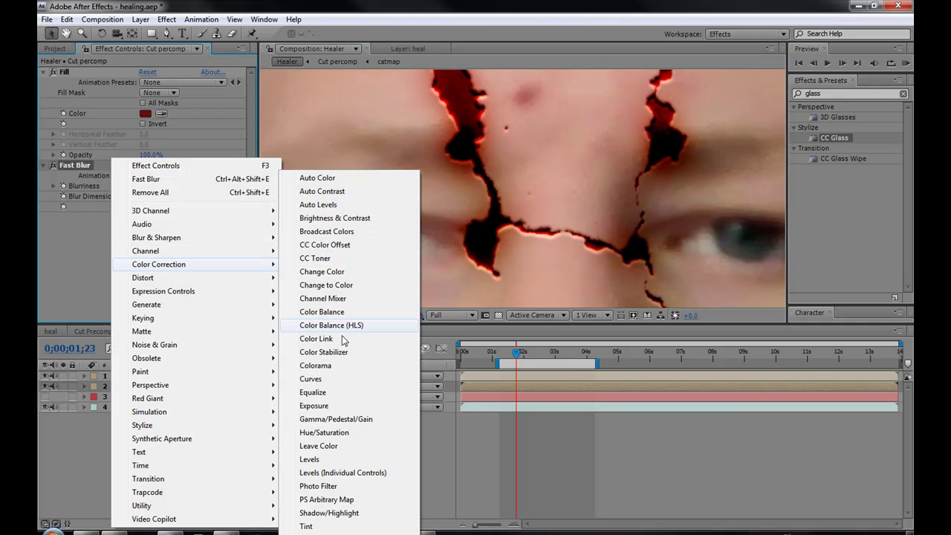
left_click(333, 379)
left_click(164, 185)
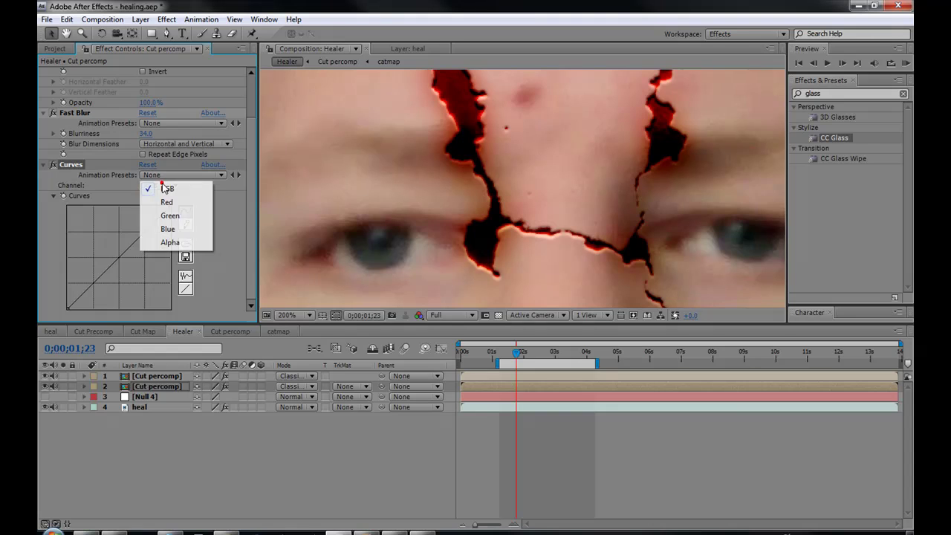
left_click(165, 243)
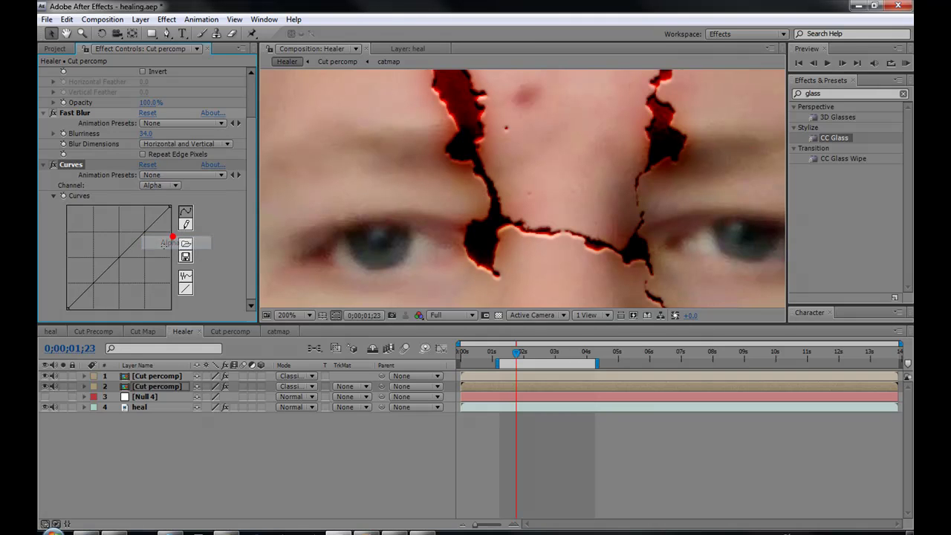
mouse_move(116, 257)
left_mouse_down()
mouse_move(111, 242)
mouse_move(114, 255)
left_mouse_up()
left_click_drag(552, 250, 516, 237)
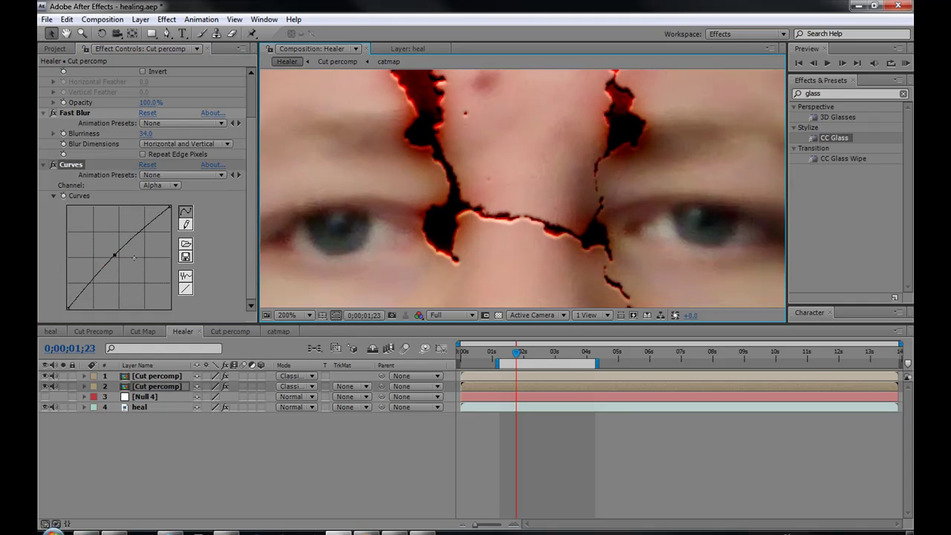
left_click_drag(115, 254, 92, 237)
scroll(503, 236, "down", 2)
left_click_drag(510, 239, 547, 283)
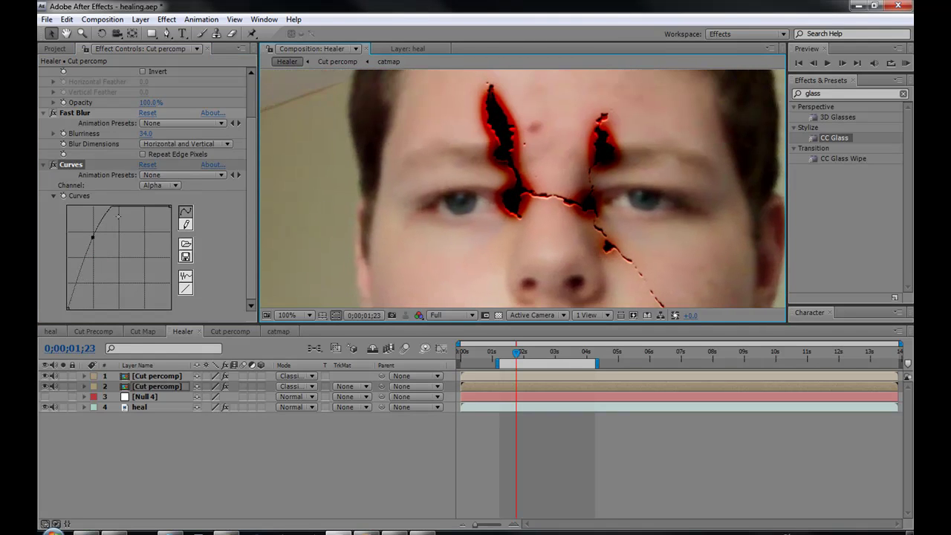
left_click_drag(92, 237, 105, 244)
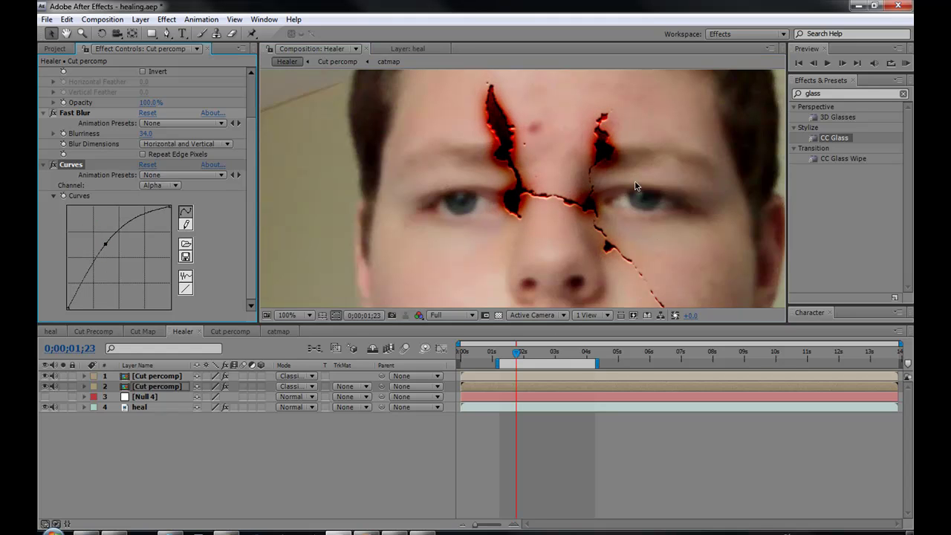
left_click_drag(510, 114, 484, 105)
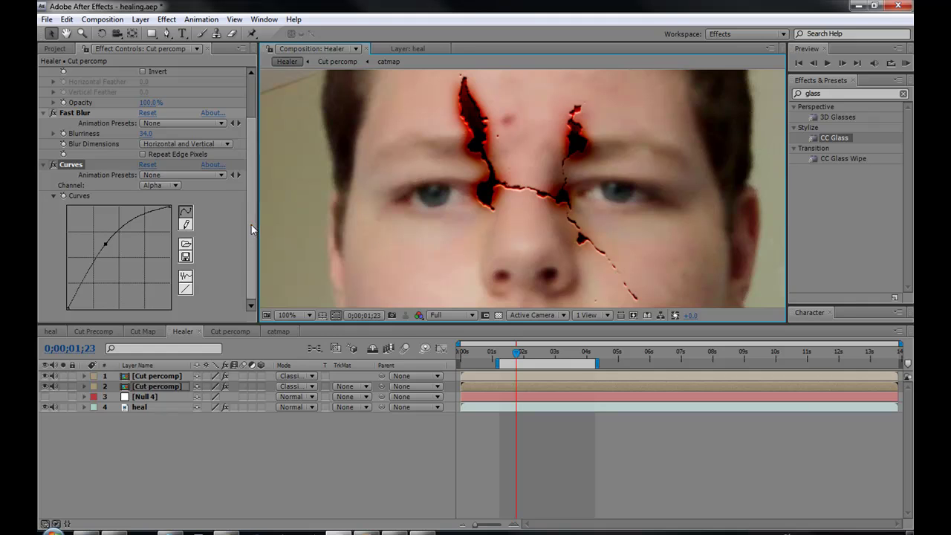
Collapse the Fast Blur, Curves and Fill effects.
left_click(43, 113)
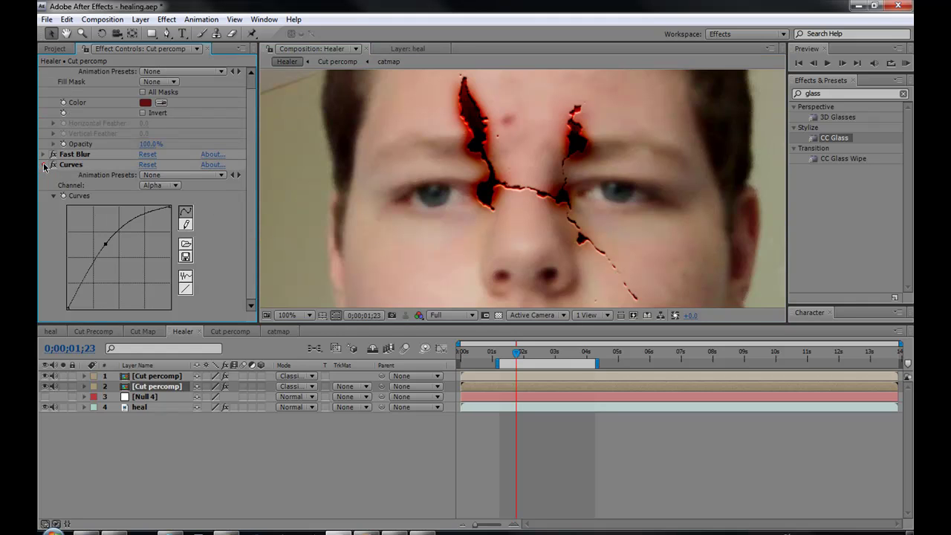
left_click(44, 166)
left_click(43, 72)
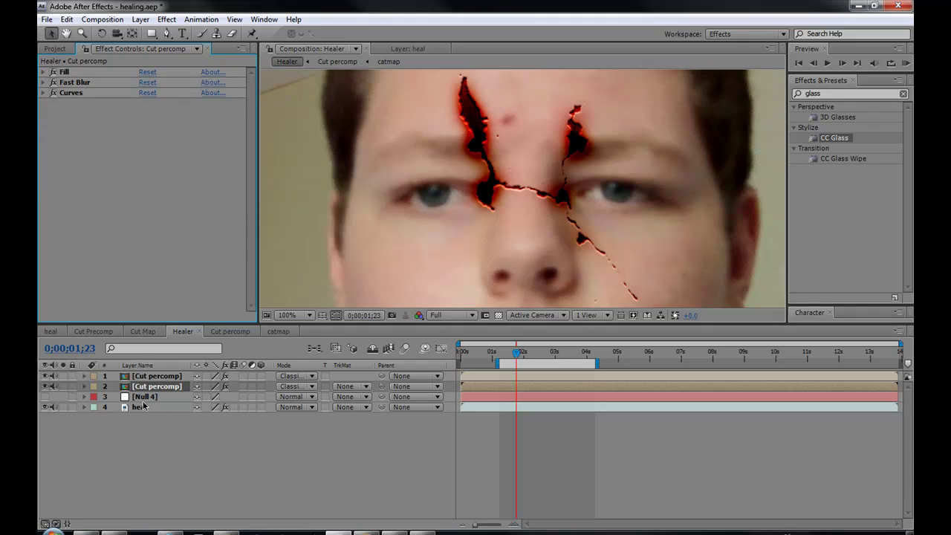
Inside Cut percomp, add Simple Choker to the catmap layer.
double_click(152, 376)
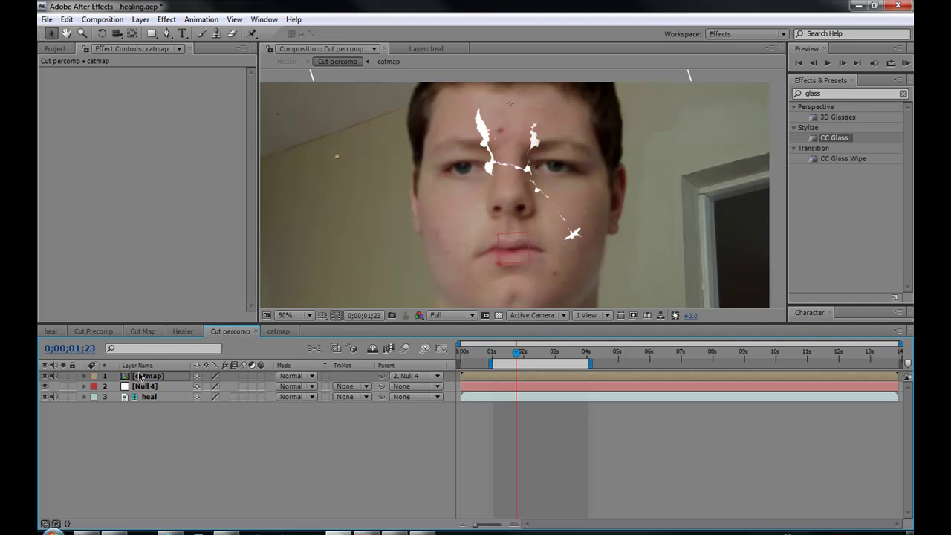
left_click(141, 377)
right_click(113, 123)
left_click(66, 250)
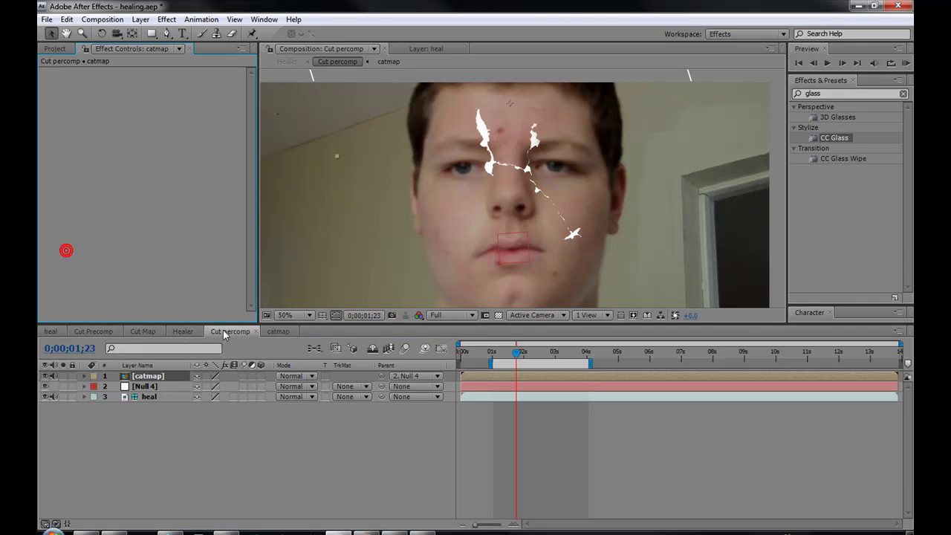
right_click(111, 132)
left_click(74, 121)
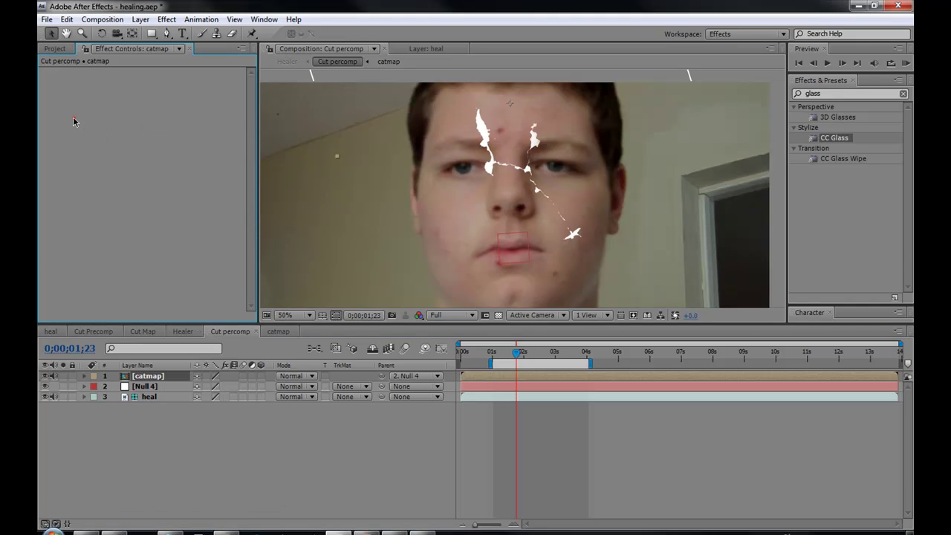
right_click(216, 120)
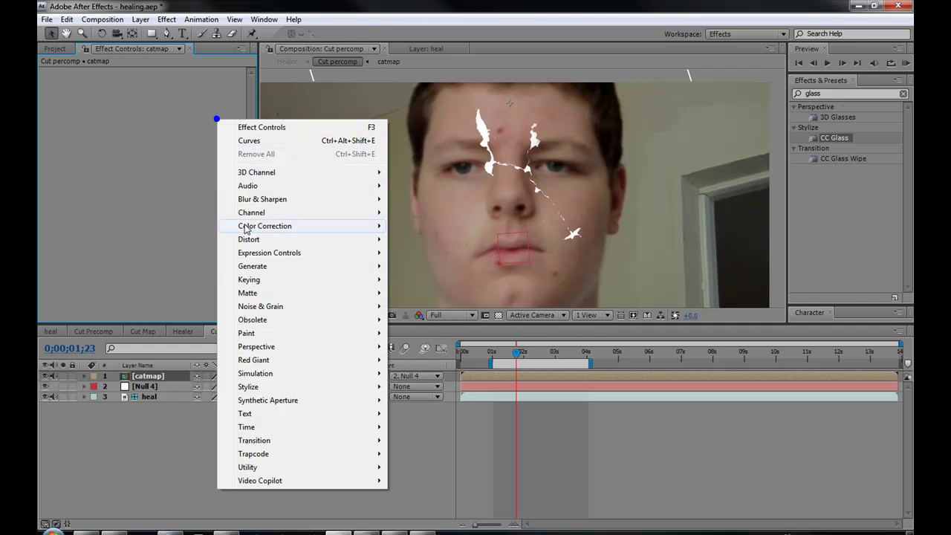
mouse_move(252, 294)
left_click(419, 308)
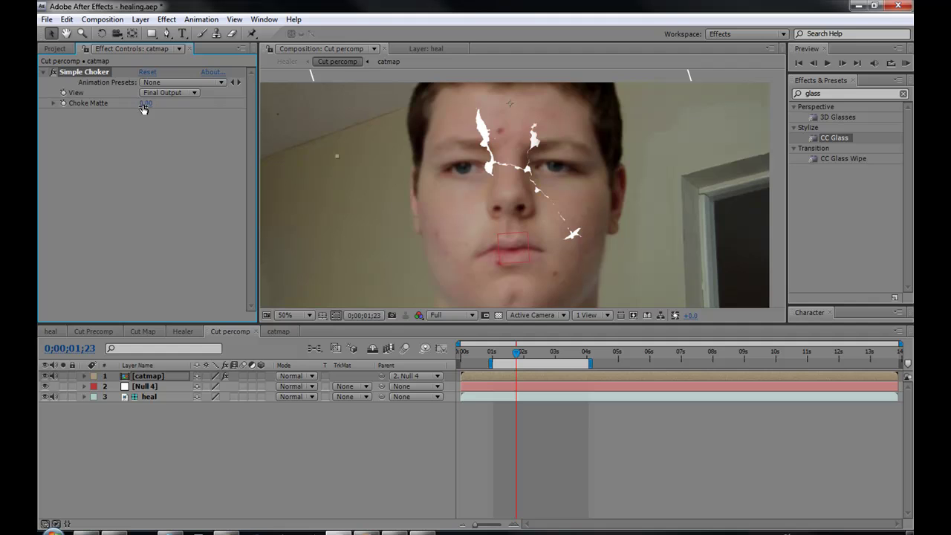
Try Choke Matte values such as 2.70 and 19.70, then reset it to 0.
left_click_drag(145, 104, 158, 108)
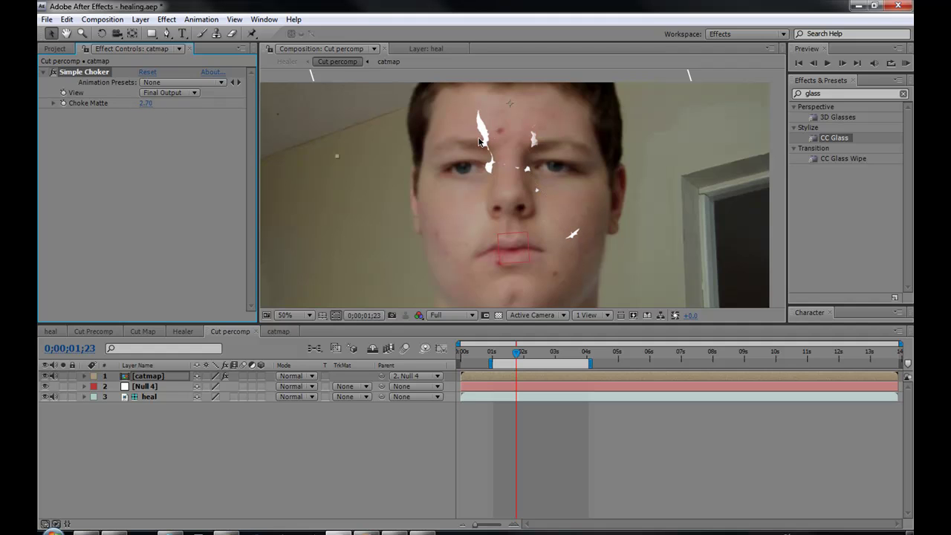
left_click_drag(148, 103, 139, 108)
left_click(141, 104)
type("19.70")
key("Return")
left_click_drag(142, 101, 144, 105)
left_click(147, 104)
type("0")
key("Return")
Keyframe Choke Matte 0 at 0;00;01;17 and 41.40 at 0;00;02;02, then return to Healer.
left_click_drag(521, 361, 501, 362)
left_click(511, 354)
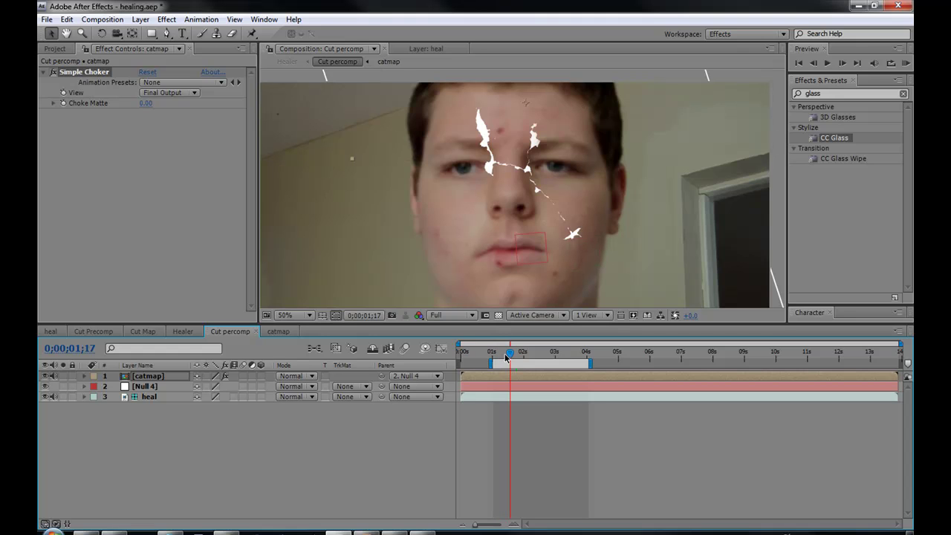
left_click(65, 104)
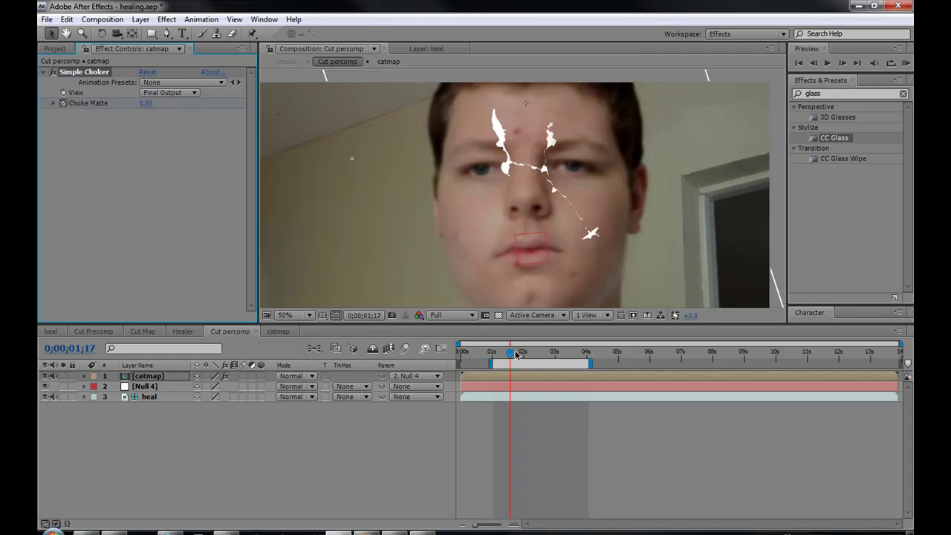
left_click_drag(516, 354, 524, 354)
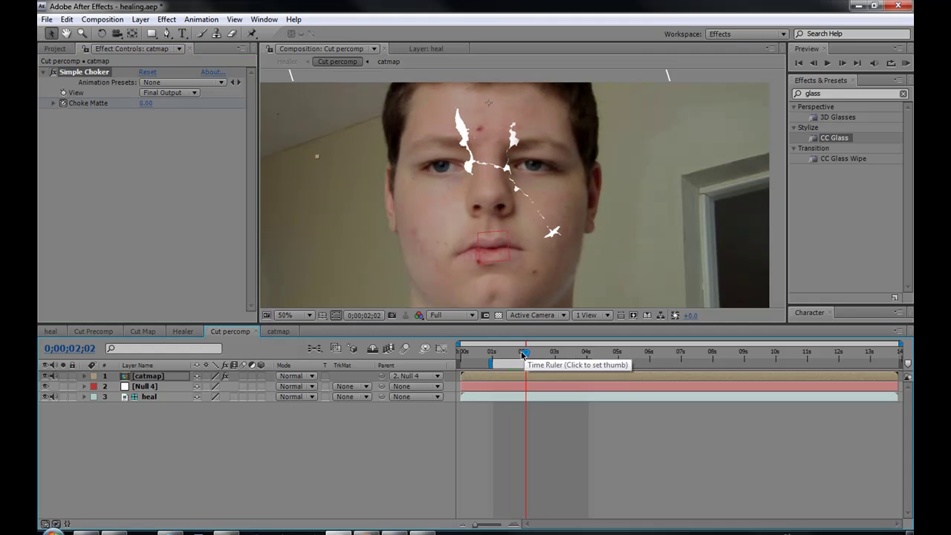
left_click_drag(146, 102, 285, 243)
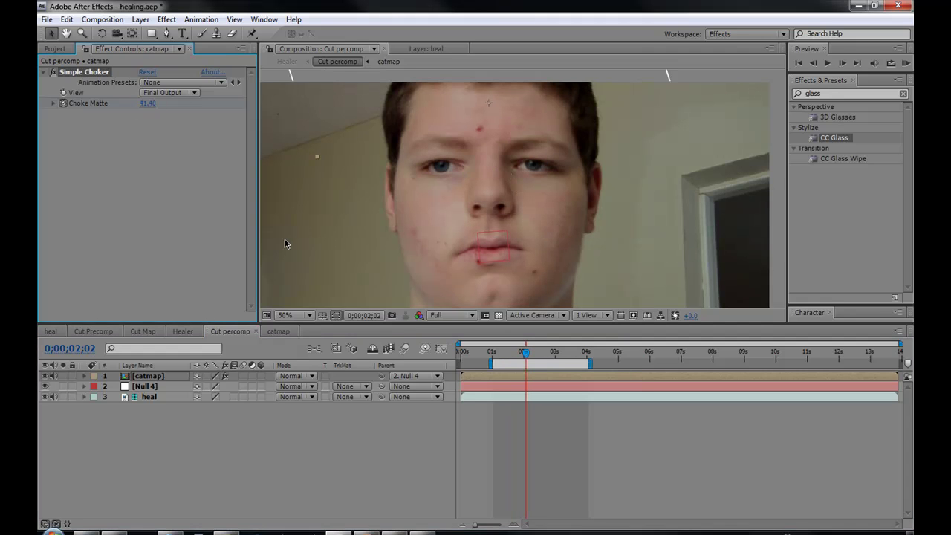
left_click(184, 332)
Trim the Healer work area to end near 2 seconds and RAM-preview the healing cracks.
scroll(495, 157, "down", 2)
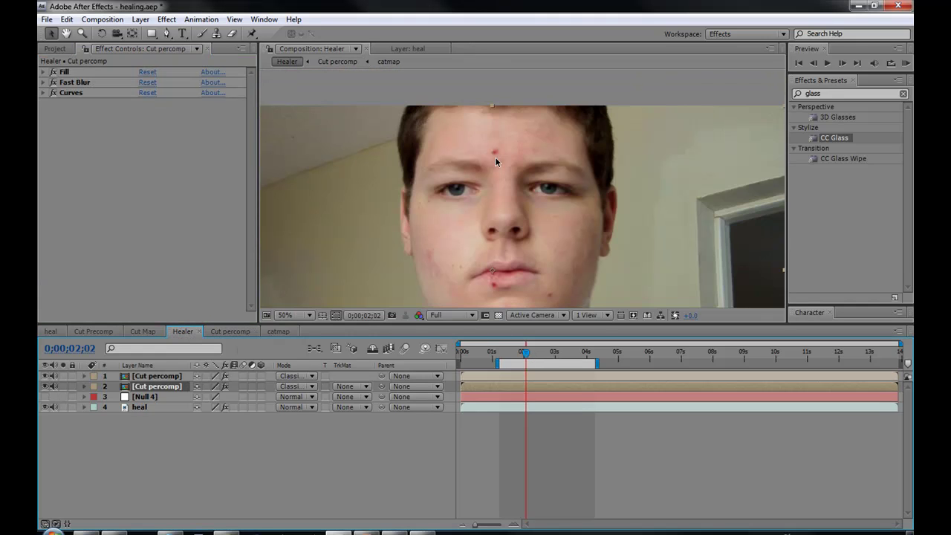
left_click_drag(495, 157, 578, 120)
left_click_drag(531, 172, 518, 168)
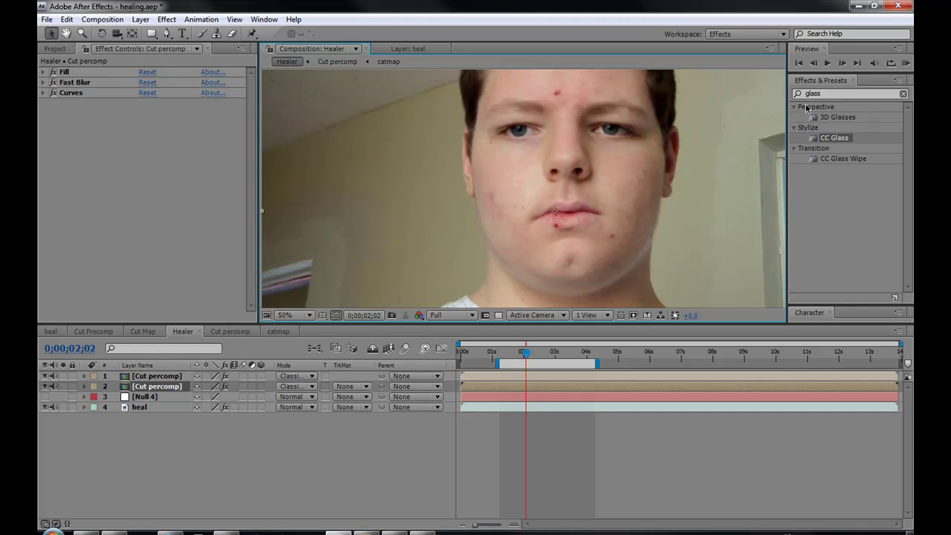
left_click_drag(595, 364, 532, 365)
left_click(904, 64)
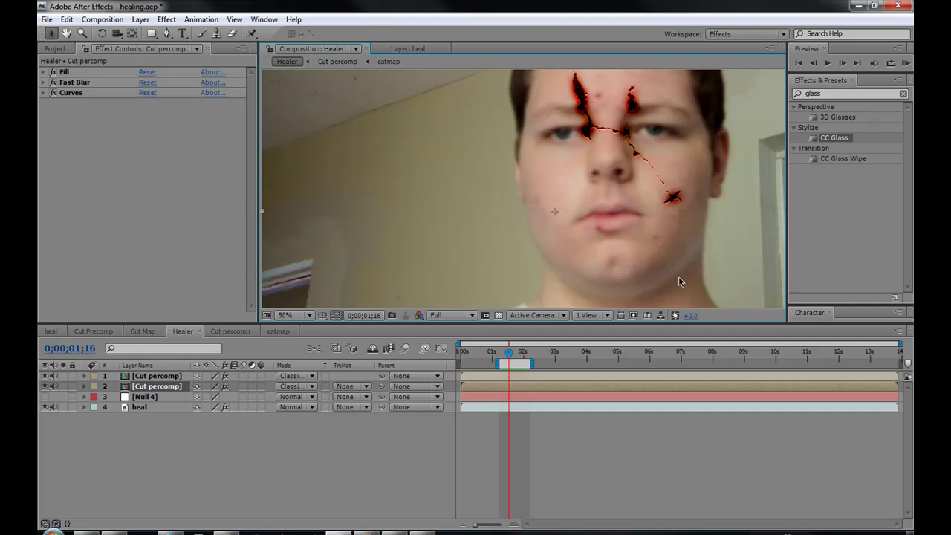
scroll(526, 263, "up", 2)
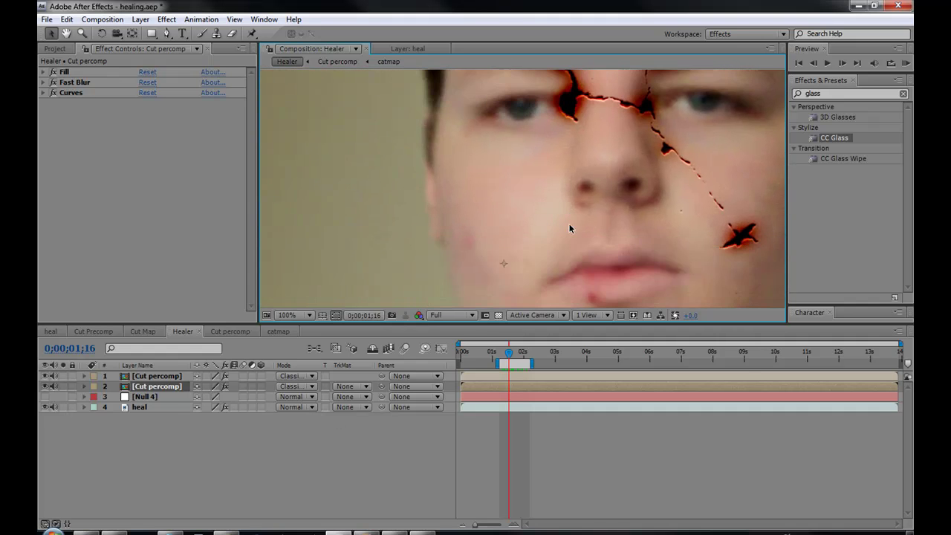
scroll(450, 221, "down", 2)
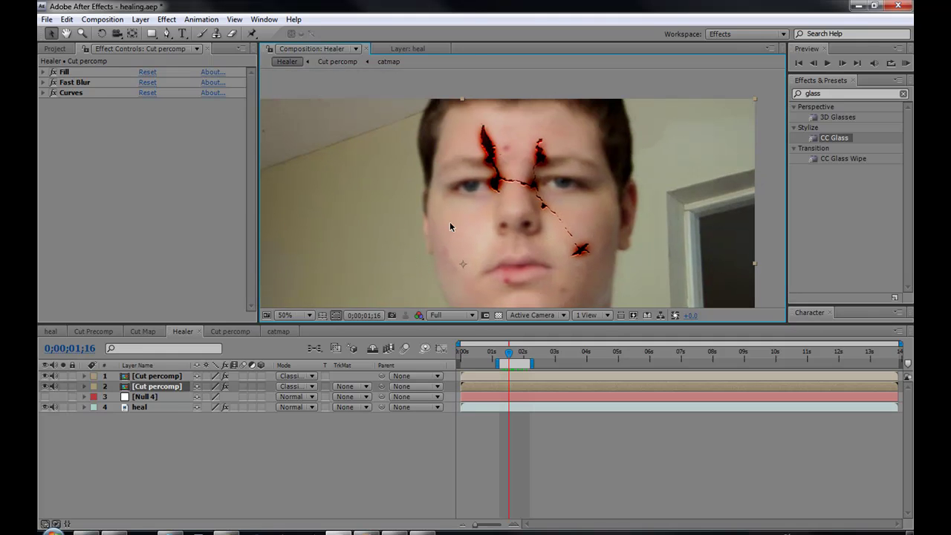
Add a purple (5B23D1) solid layer and set its blend mode to Soft Light.
right_click(133, 444)
mouse_move(223, 410)
left_click(389, 443)
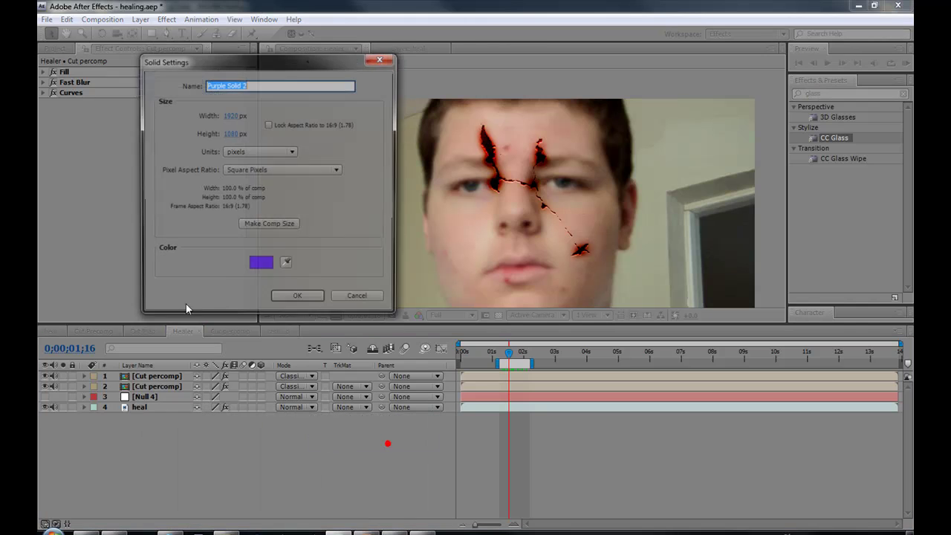
left_click(256, 266)
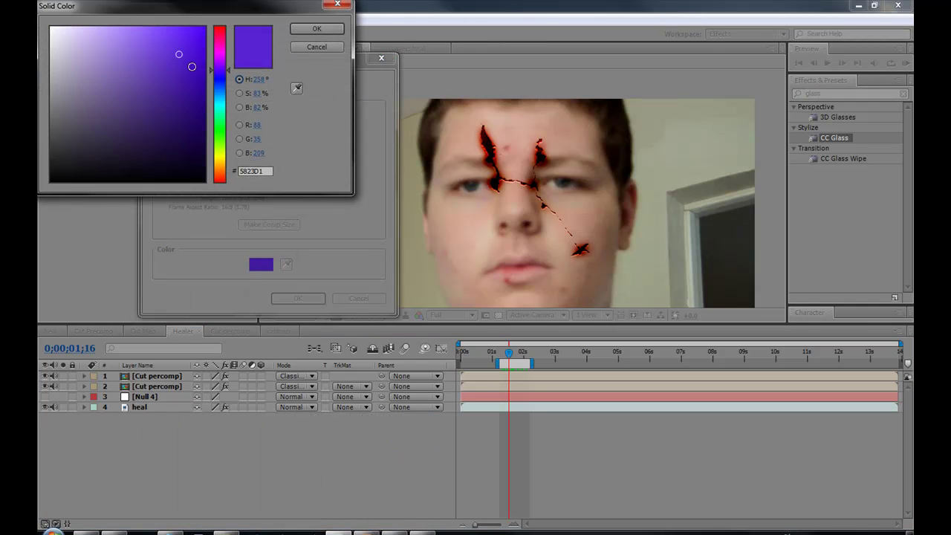
left_click(316, 28)
left_click(297, 298)
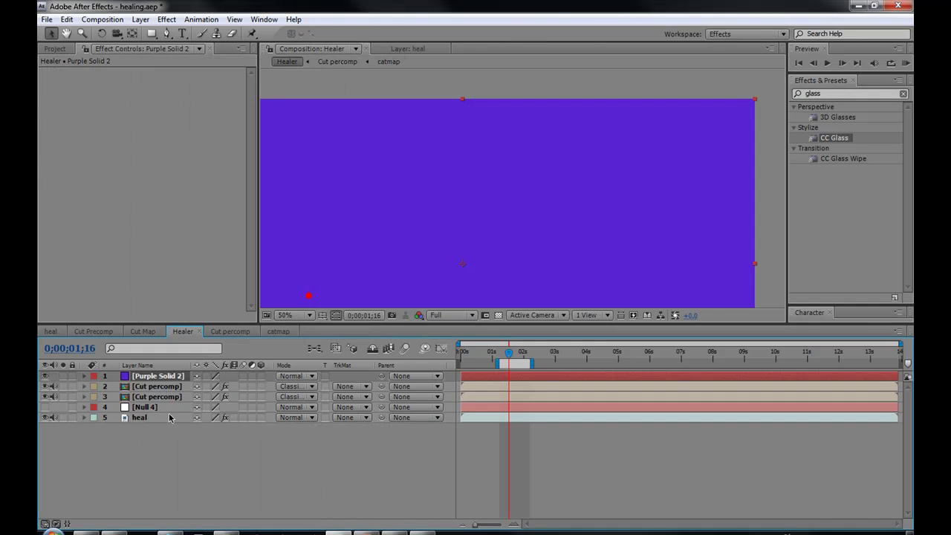
left_click(293, 377)
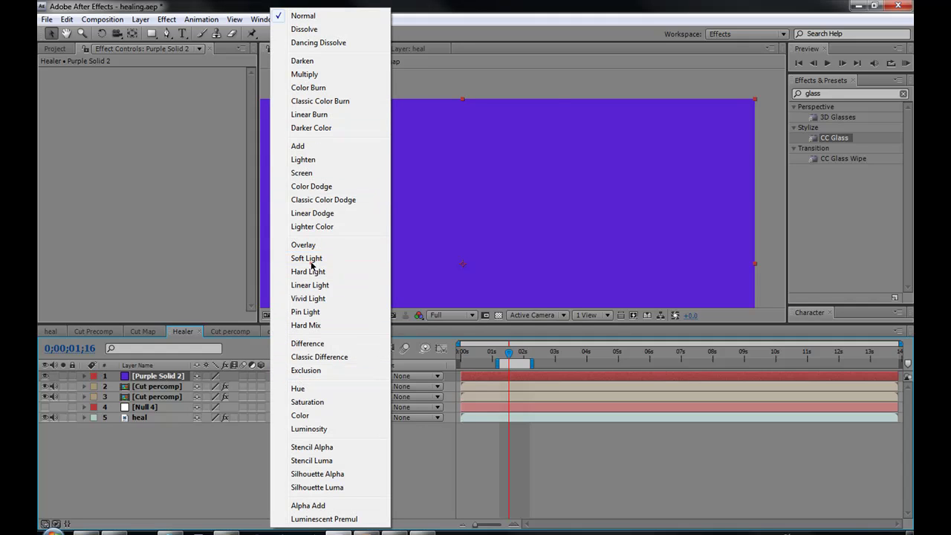
left_click(307, 259)
With the Pen tool, draw a closed bruise mask down the face's left side by the eye.
left_click(167, 34)
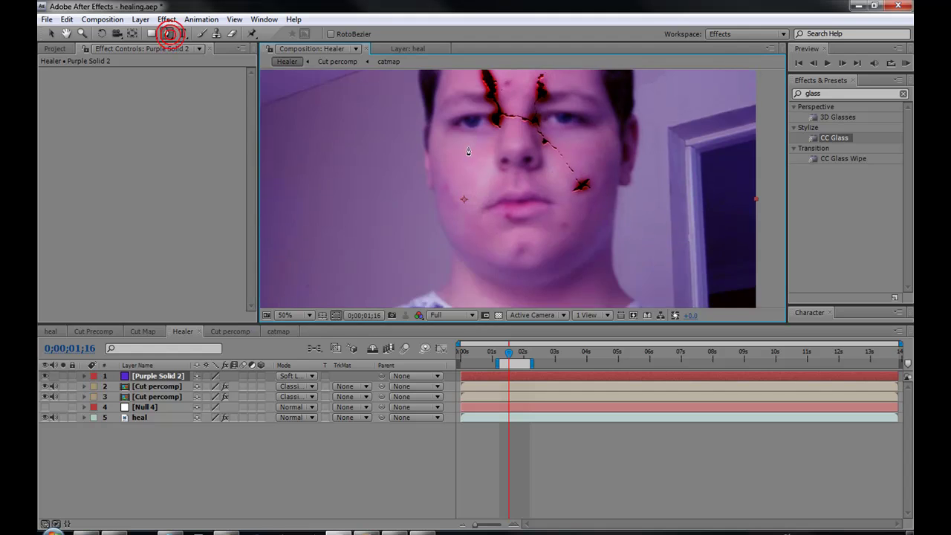
left_click(435, 139)
left_click(439, 169)
left_click(437, 193)
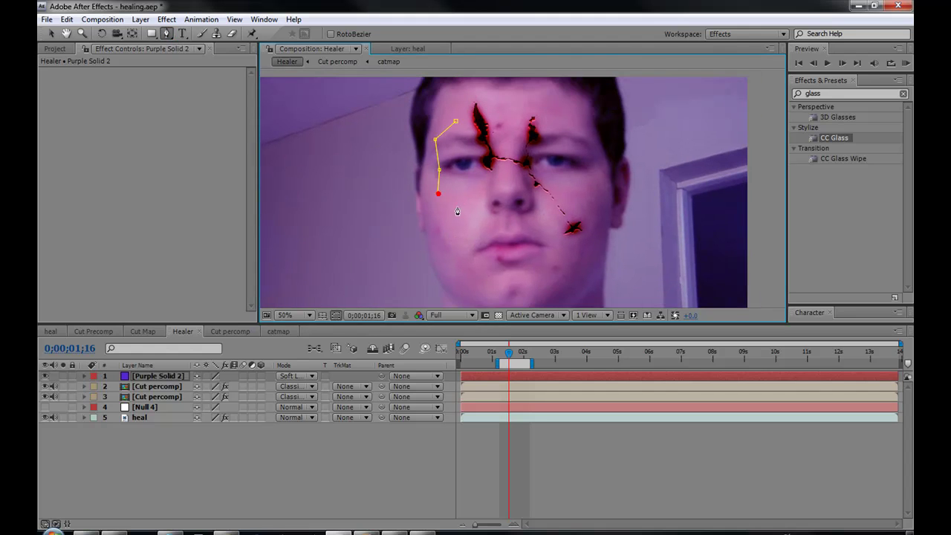
left_click(458, 206)
left_click(443, 221)
left_click(428, 198)
left_click(422, 145)
left_click(434, 131)
left_click_drag(422, 145, 426, 143)
left_click(456, 121)
Draw a closed bruise mask on the mid-forehead between the cracks.
left_click(493, 115)
left_click(491, 134)
left_click(500, 154)
left_click(511, 155)
left_click(520, 134)
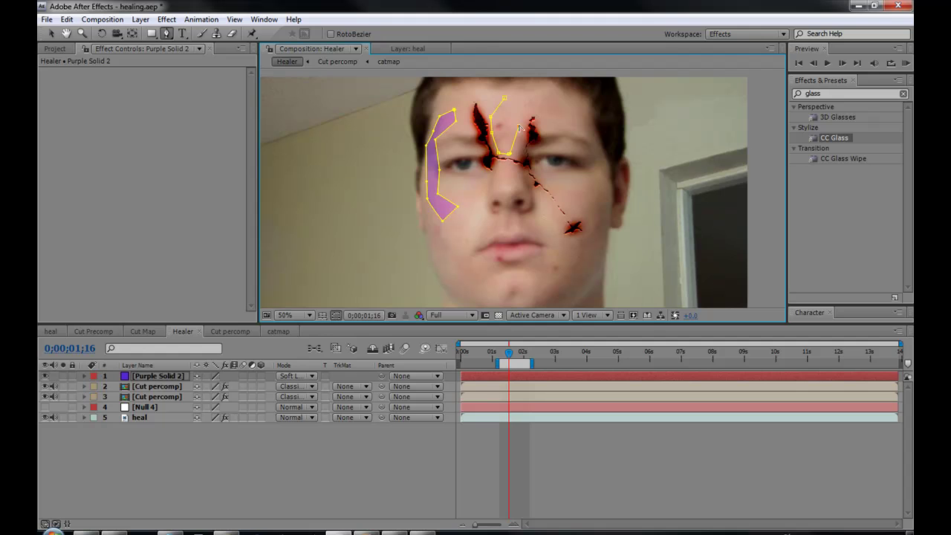
left_click(524, 102)
left_click(505, 98)
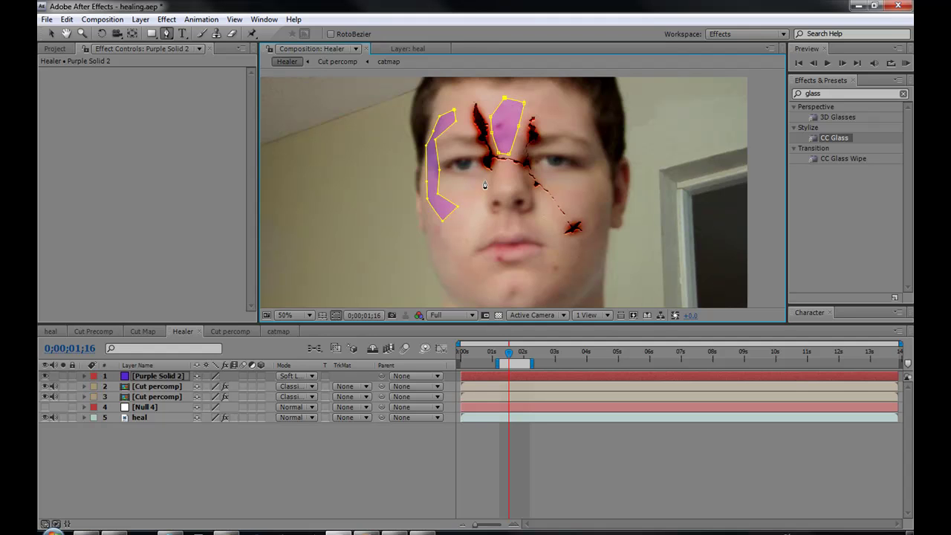
Draw a closed bruise mask around the nose.
left_click(479, 206)
left_click(481, 221)
left_click(507, 229)
left_click(529, 228)
left_click(545, 219)
left_click(538, 195)
left_click(531, 215)
left_click(520, 216)
left_click(507, 218)
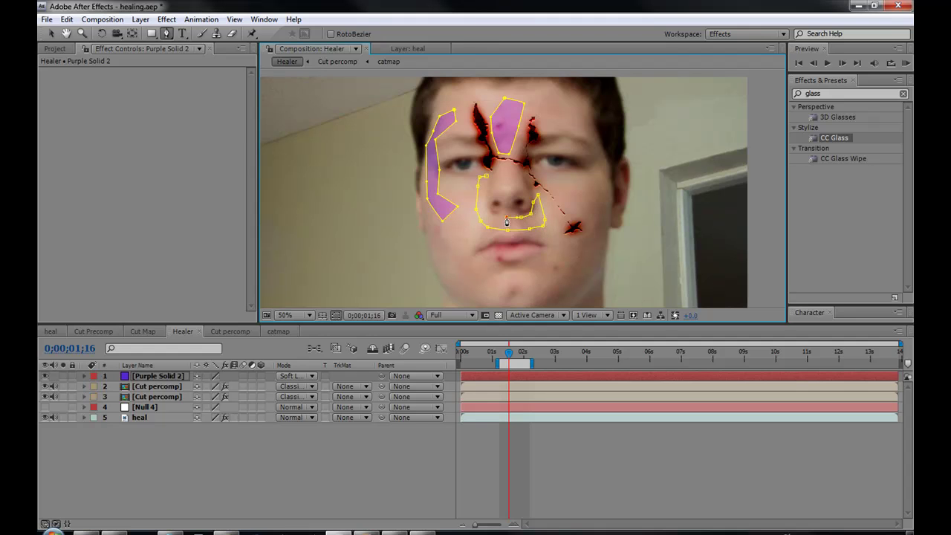
left_click(484, 177)
Feather the purple solid's bruise masks to 37, 52 and 25 pixels.
left_click(183, 376)
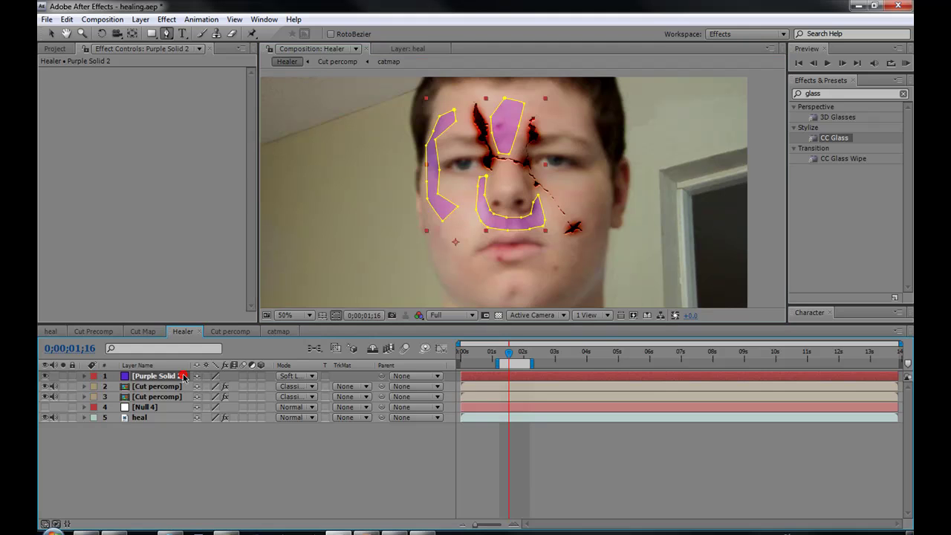
key("m")
key("m")
key("m")
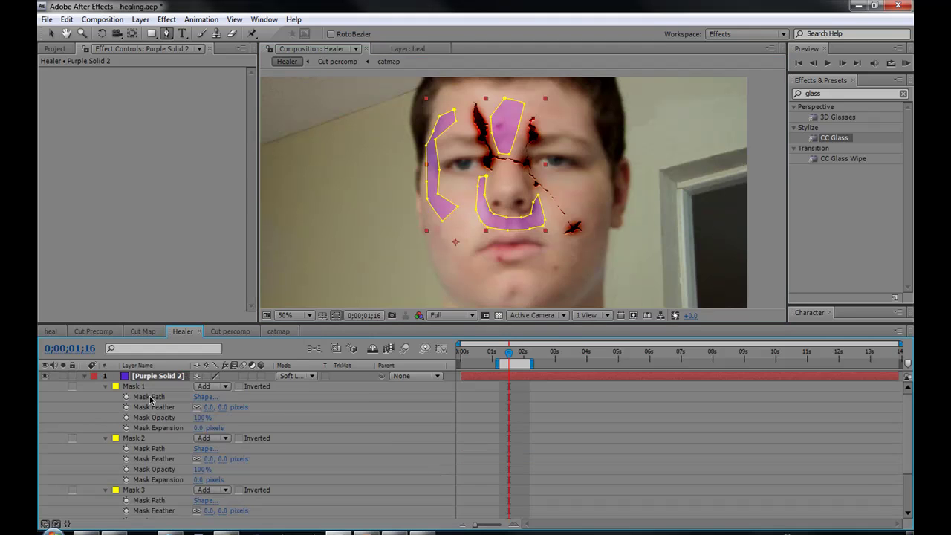
key("m")
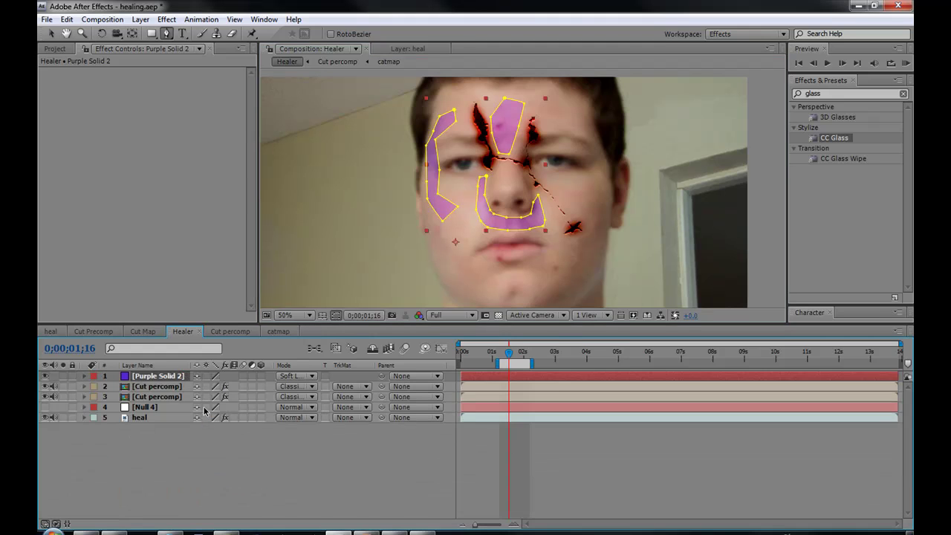
key("f")
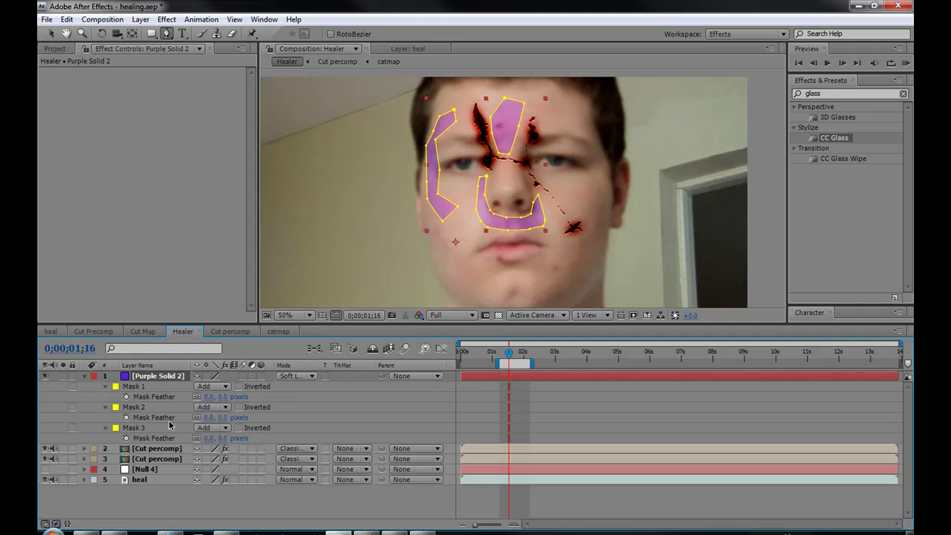
left_click(217, 396)
type("37")
key("Return")
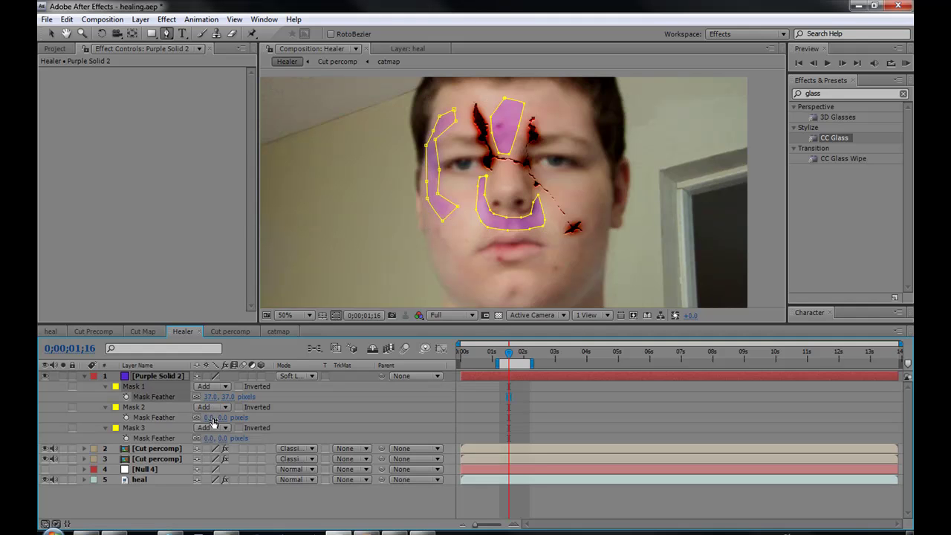
left_click(212, 418)
type("30")
key("Return")
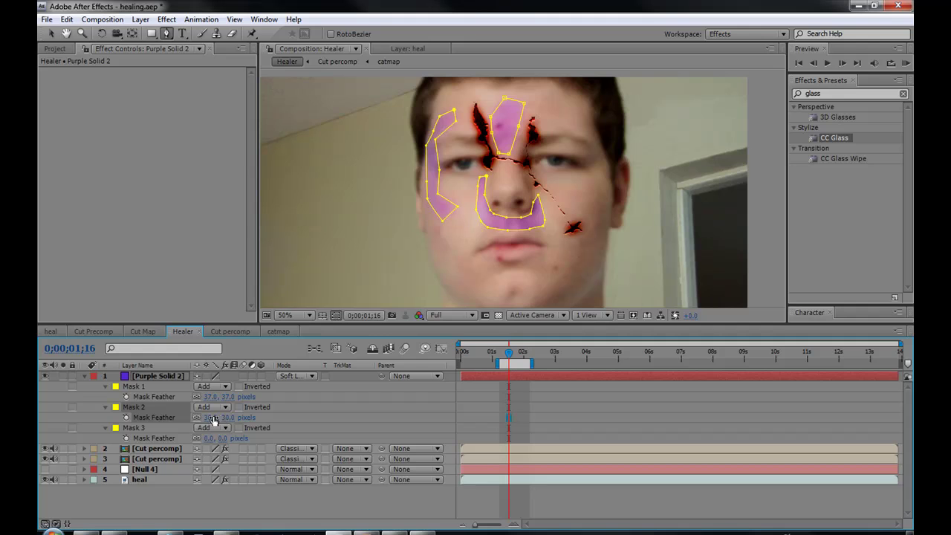
left_click_drag(215, 417, 208, 438)
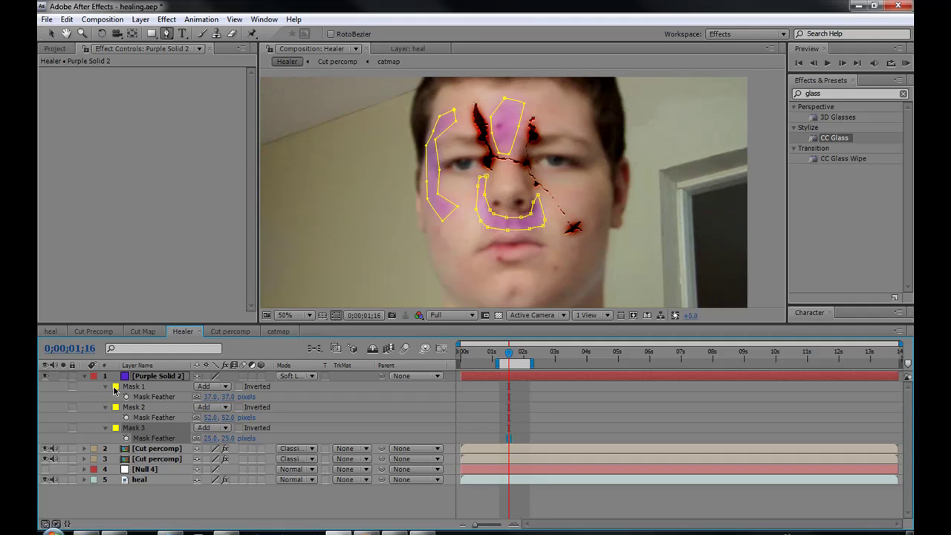
Lower the purple solid's opacity to 85%.
key("t")
left_click_drag(201, 387, 195, 391)
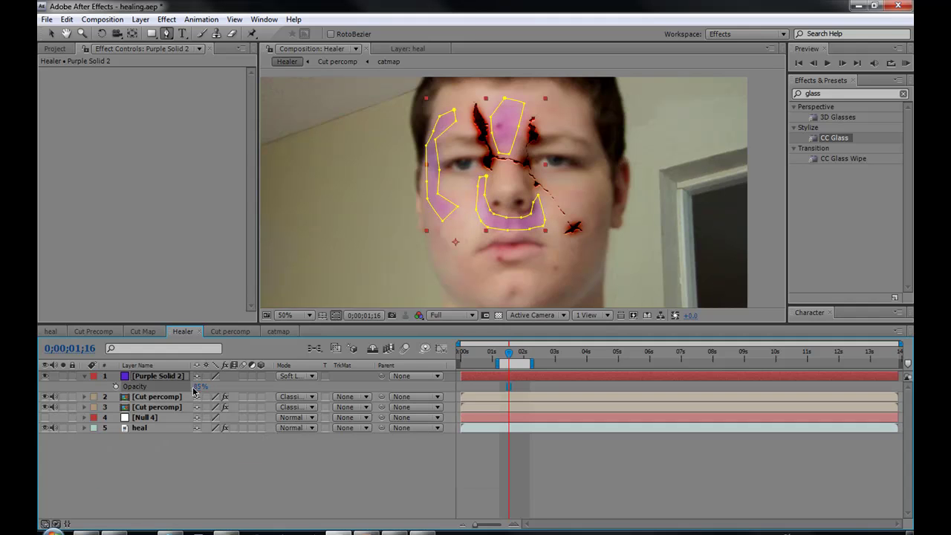
left_click(301, 458)
Set the Purple Solid 2 layer's parent to Null 4.
scroll(496, 216, "up", 3)
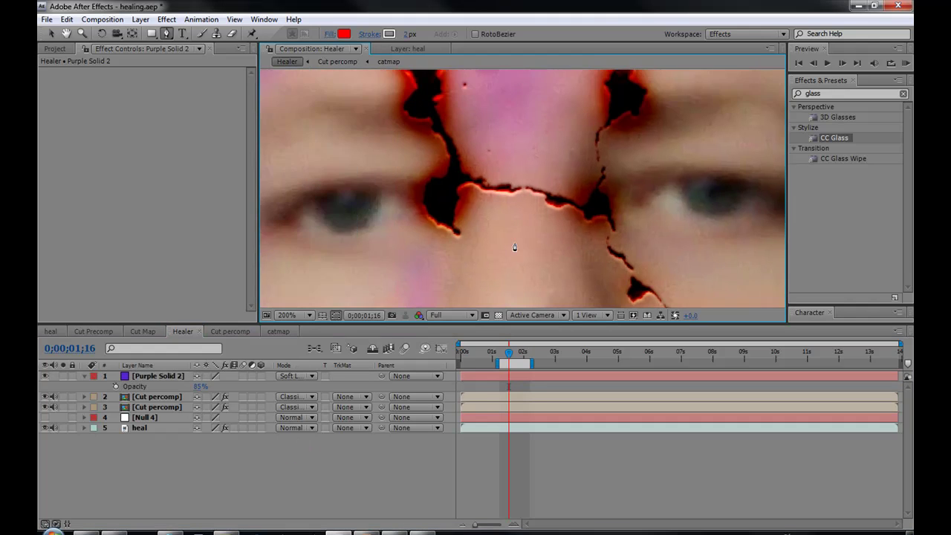
scroll(514, 247, "down", 1)
scroll(490, 198, "down", 2)
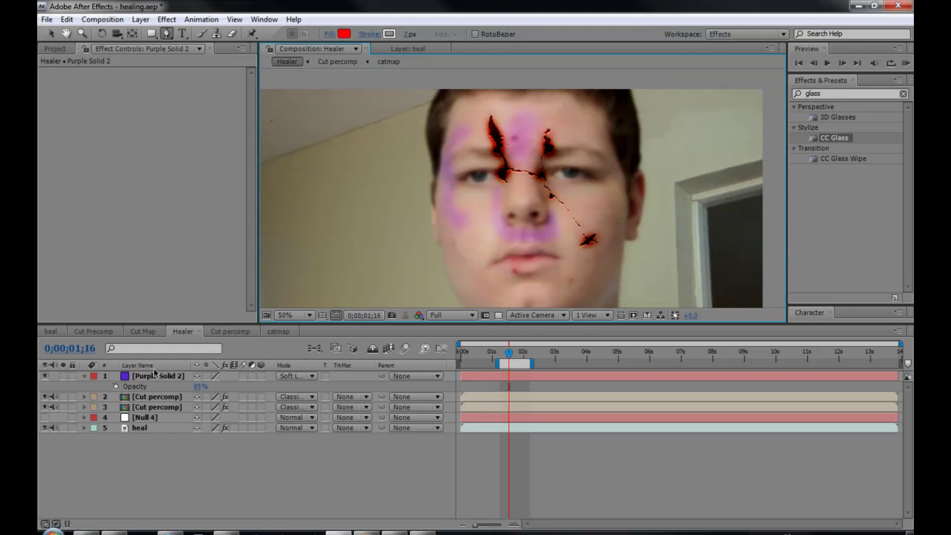
left_click_drag(381, 375, 180, 421)
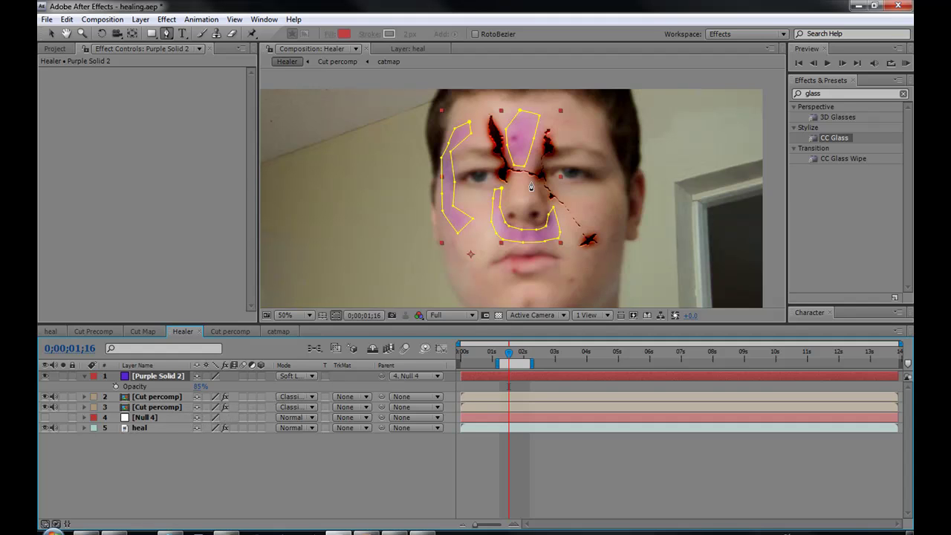